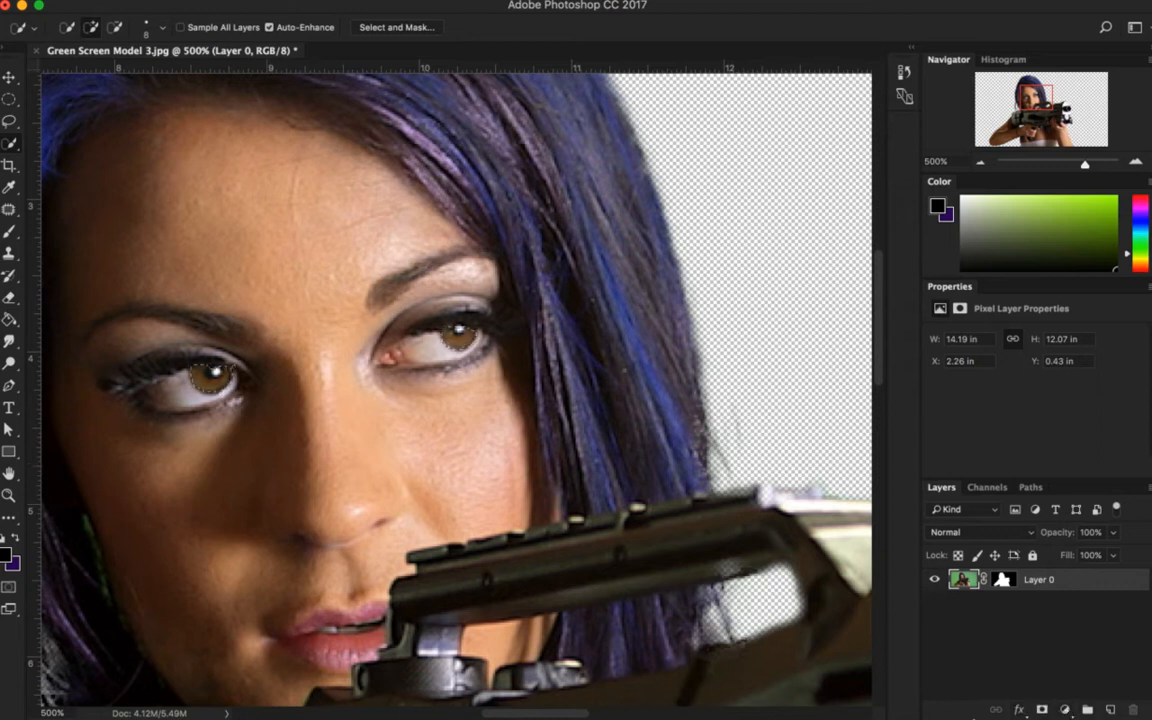
# Step: Add a Hue/Saturation adjustment layer limited to the selected irises
pyautogui.moveTo(971, 709); pyautogui.dragTo(971, 691)
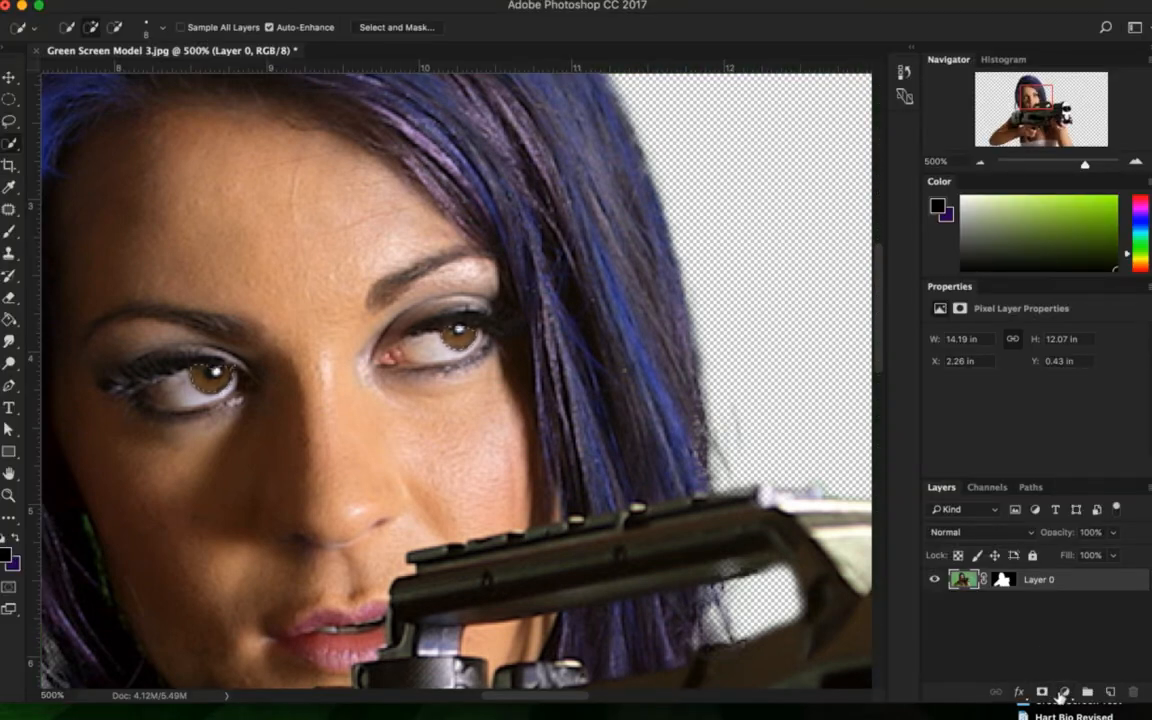
pyautogui.click(1062, 691)
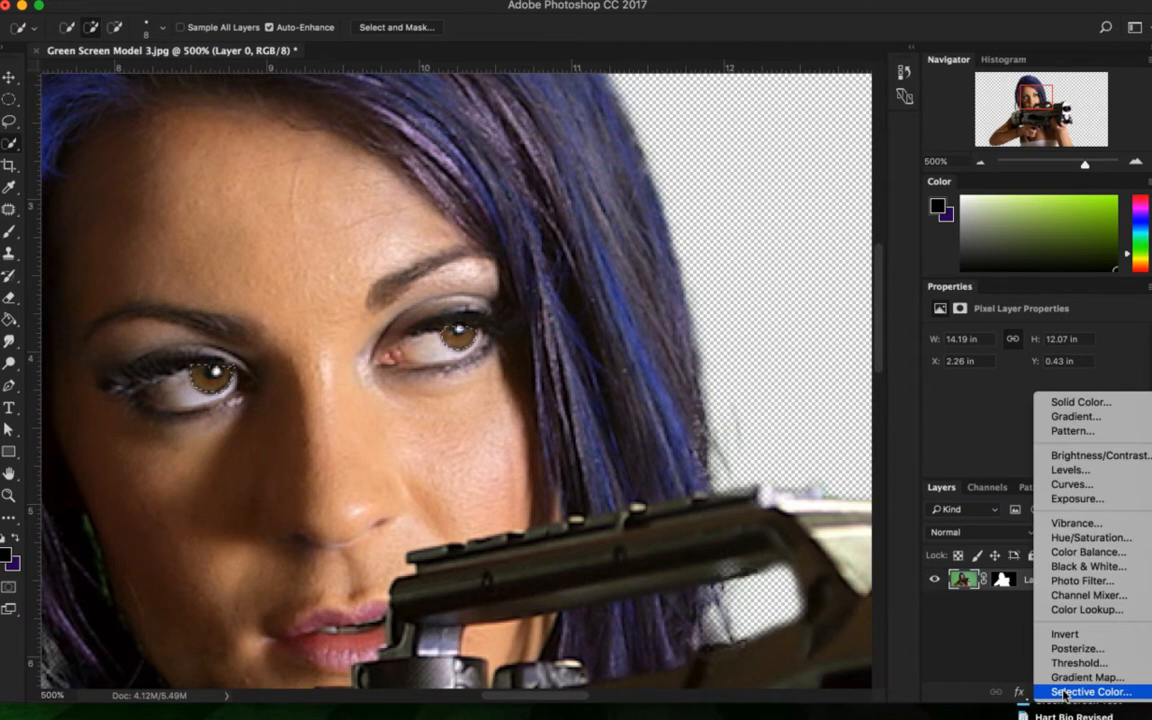
pyautogui.click(1094, 539)
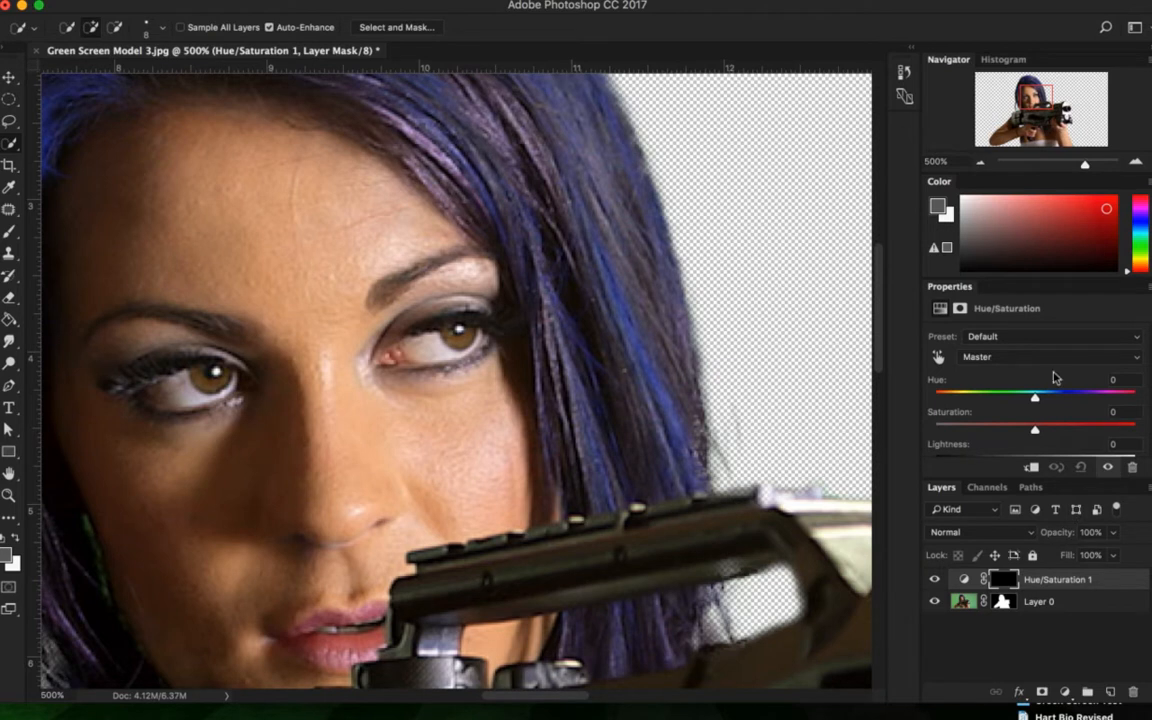
# Step: Rename the new Hue/Saturation adjustment layer as Eyes
pyautogui.click(1056, 582)
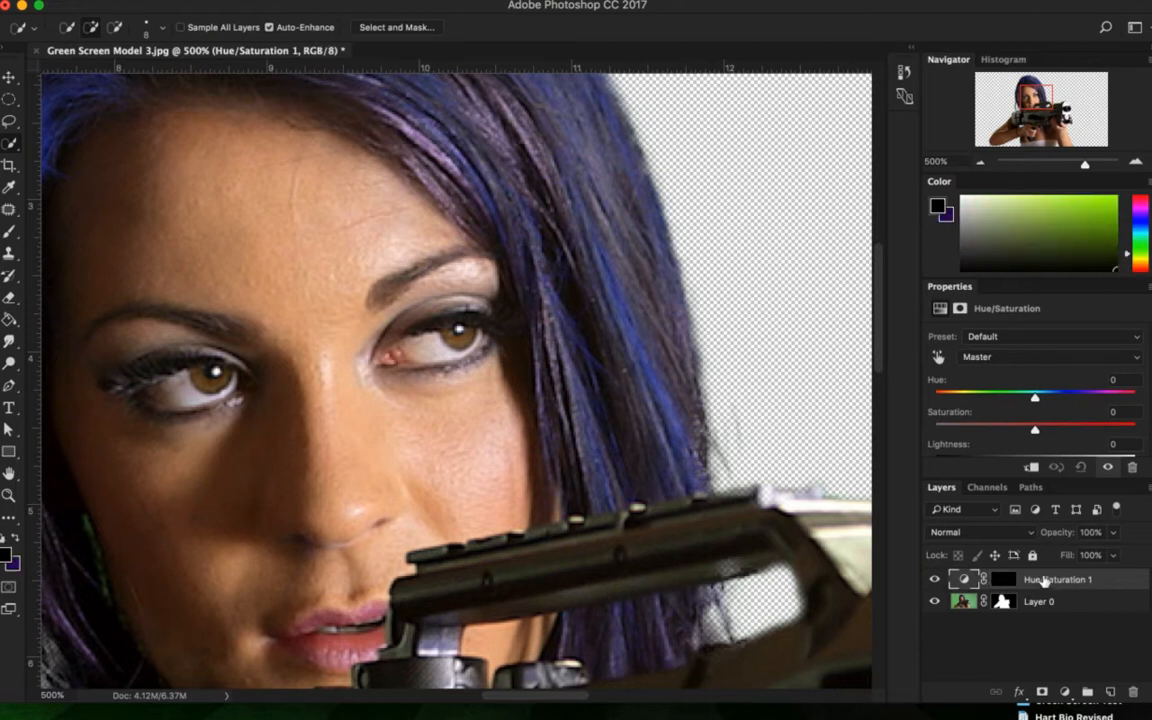
pyautogui.rightClick(1049, 581)
pyautogui.click(1086, 581)
pyautogui.doubleClick(1086, 581)
pyautogui.write('Eyes')
pyautogui.press('Return')
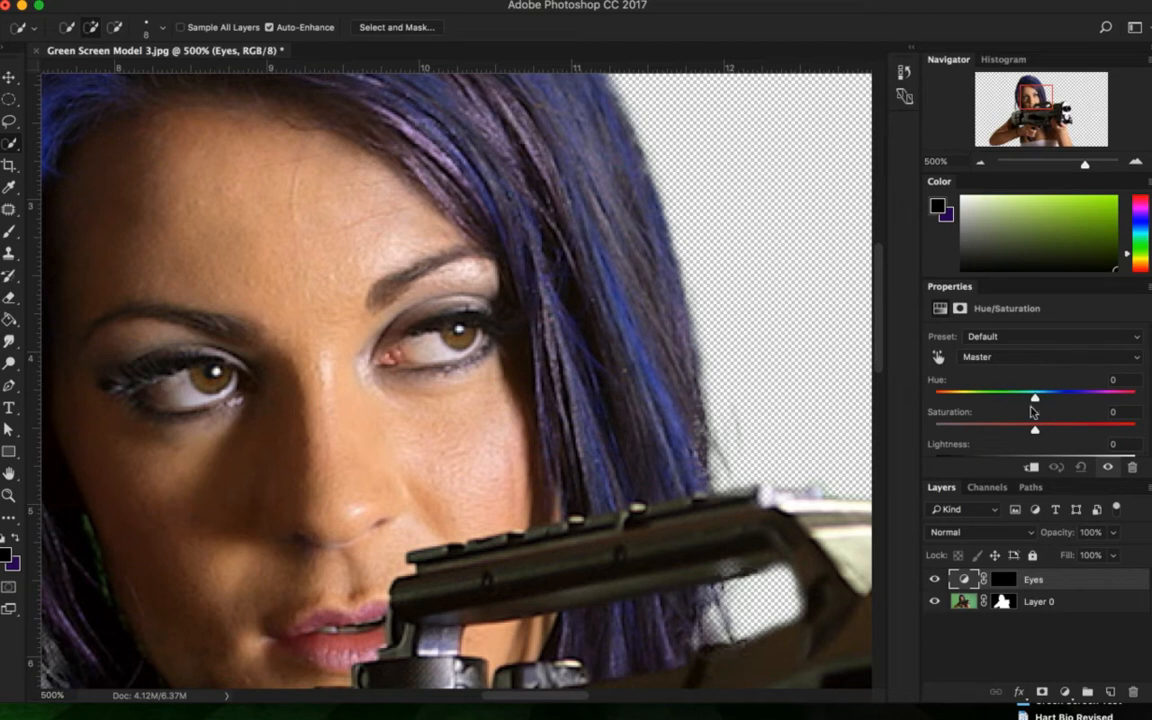
# Step: Recolor the irises red by setting hue to -34, saturation to +70 and lightness to +11 on the Eyes adjustment
pyautogui.moveTo(1034, 430); pyautogui.dragTo(1078, 430)
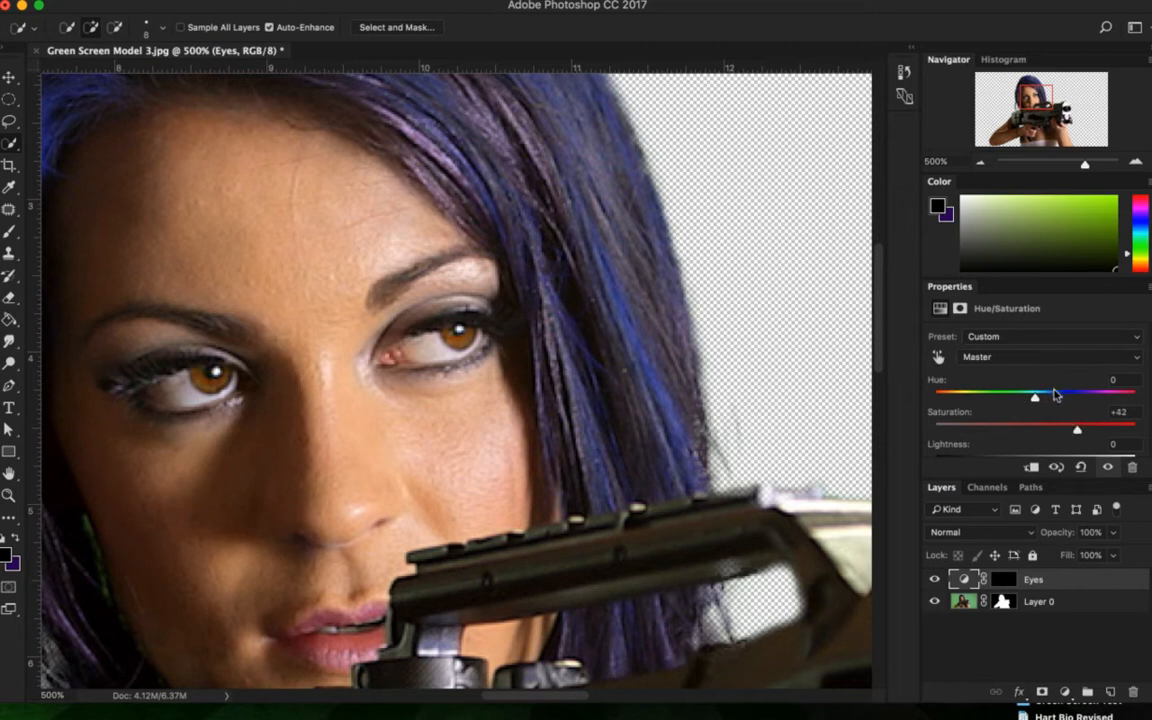
pyautogui.moveTo(1033, 399); pyautogui.dragTo(1006, 399)
pyautogui.moveTo(1077, 429); pyautogui.dragTo(1105, 429)
pyautogui.moveTo(1006, 399); pyautogui.dragTo(1006, 399)
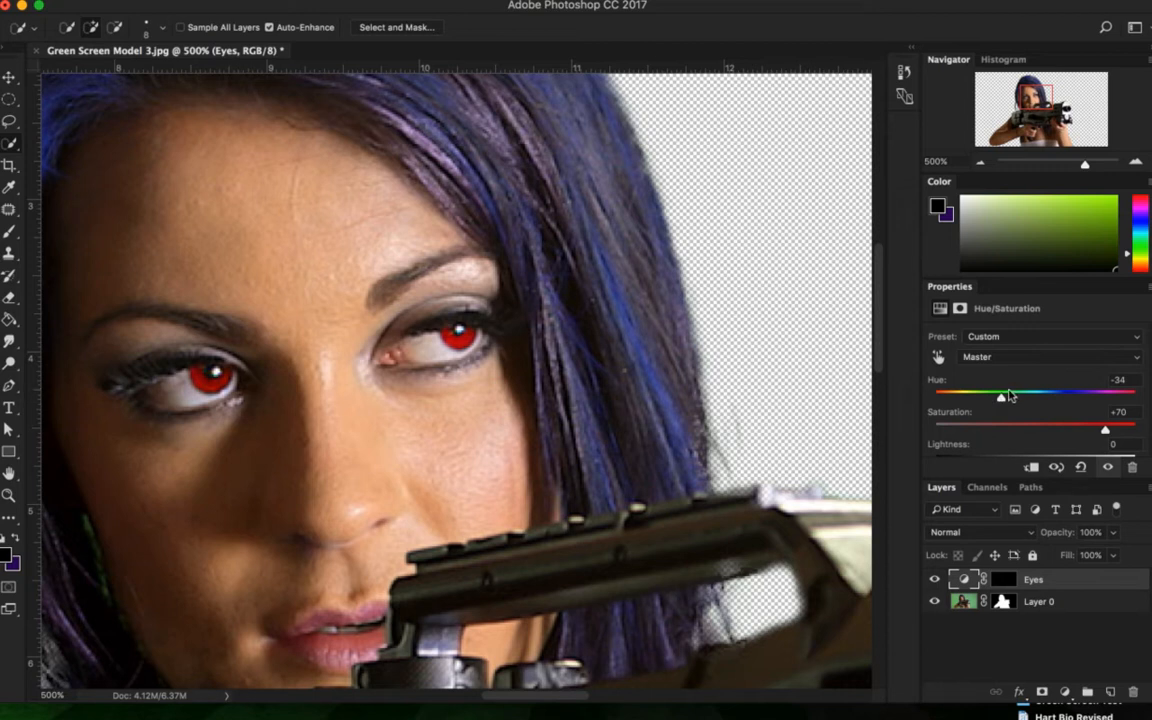
pyautogui.scroll(-1, 1010, 398)
pyautogui.moveTo(1034, 436)
pyautogui.mouseDown()
pyautogui.moveTo(1047, 437)
pyautogui.moveTo(1024, 437)
pyautogui.moveTo(1046, 437)
pyautogui.mouseUp()
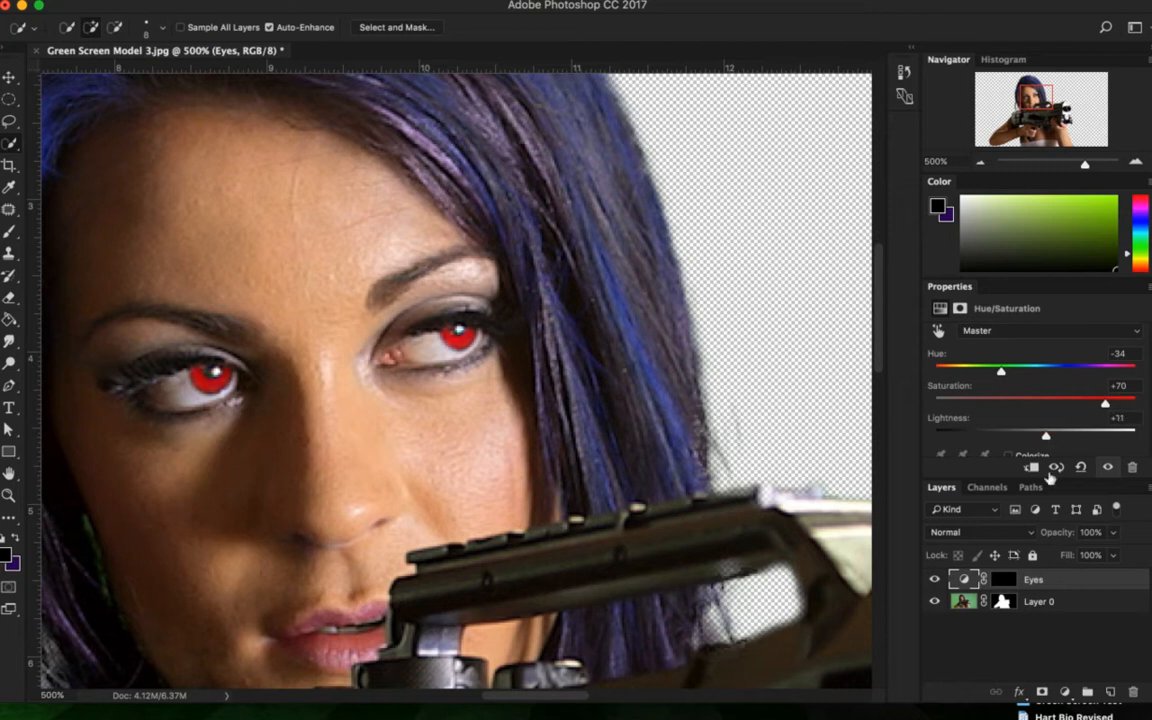
# Step: Examine the recolored eyes in the whole image and at close range
pyautogui.press('super+minus')
pyautogui.press('super+minus')
pyautogui.press('super+minus')
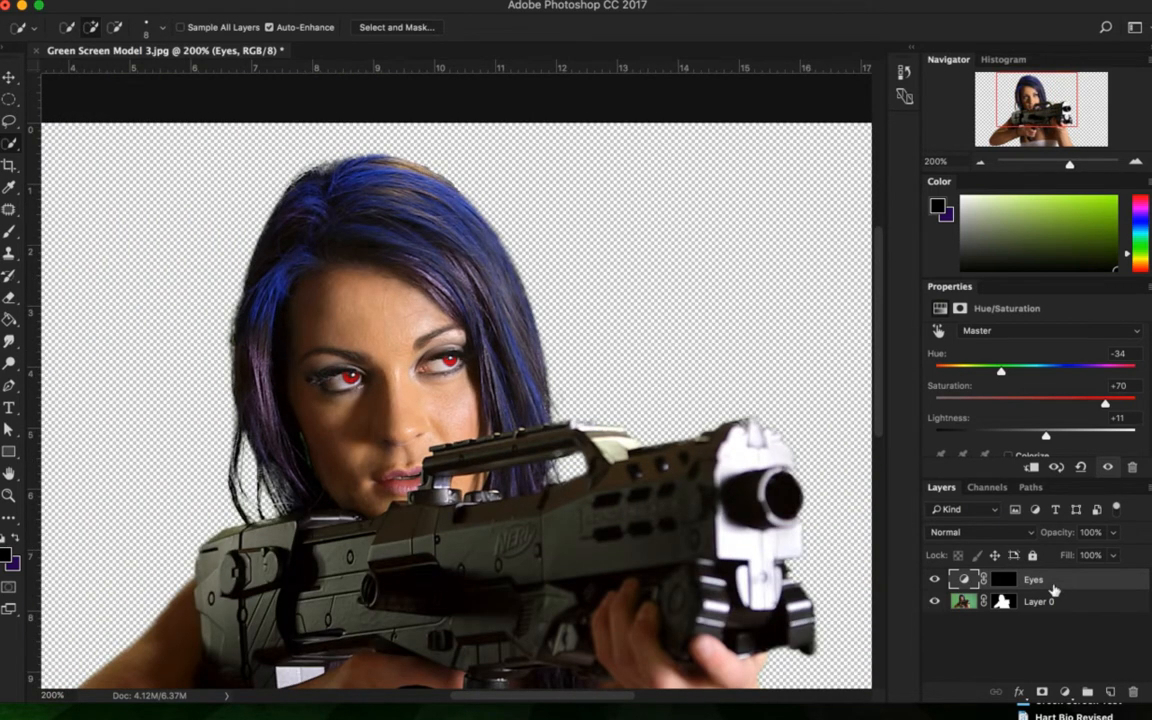
pyautogui.press('super+minus')
pyautogui.press('super+plus')
pyautogui.press('super+plus')
pyautogui.press('super+plus')
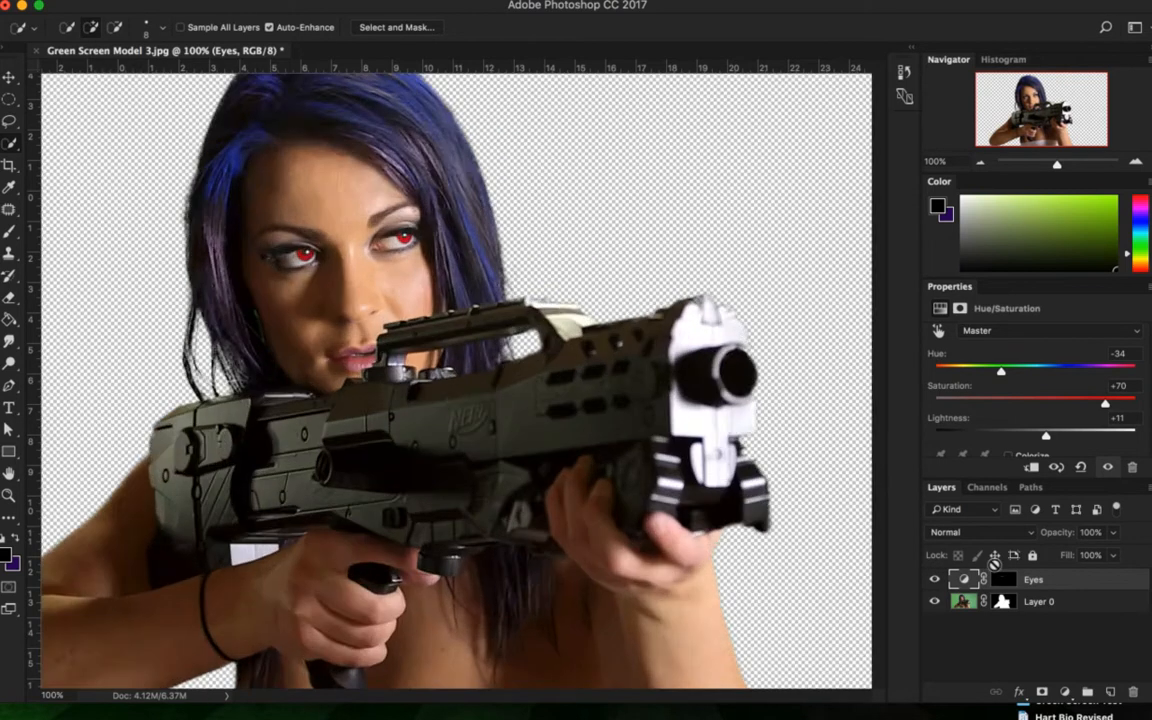
pyautogui.press('super+plus')
pyautogui.press('super+plus')
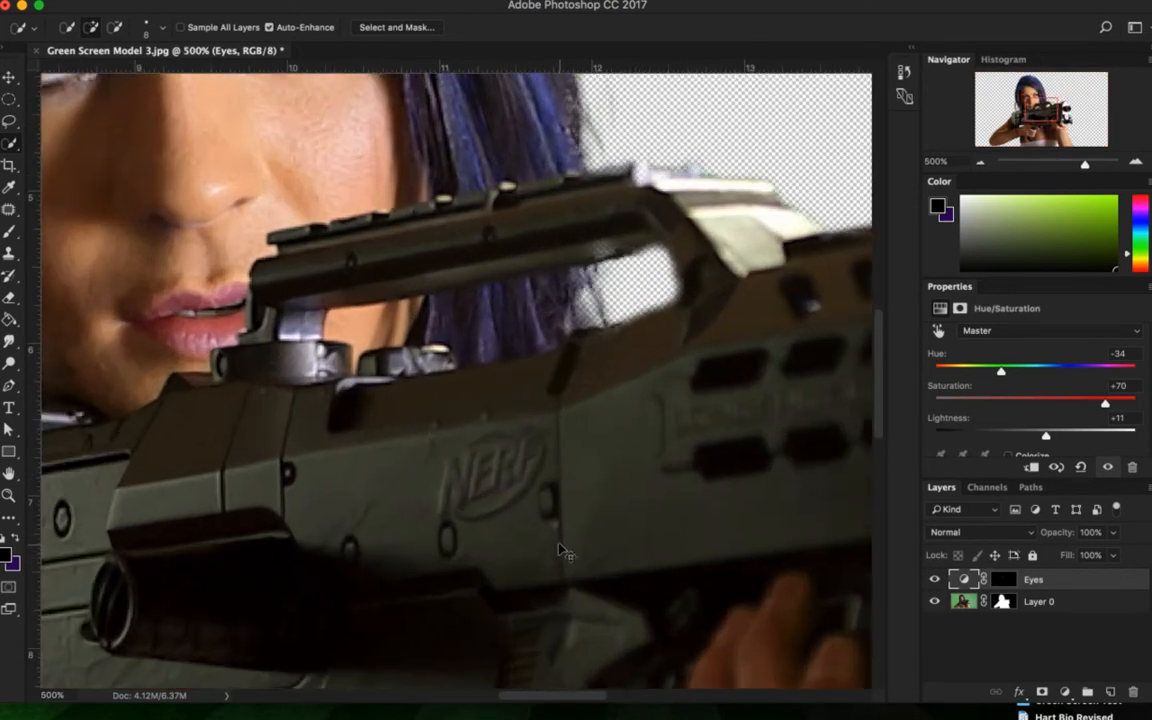
pyautogui.scroll(5, 549, 534)
pyautogui.hscroll(-5, 549, 534)
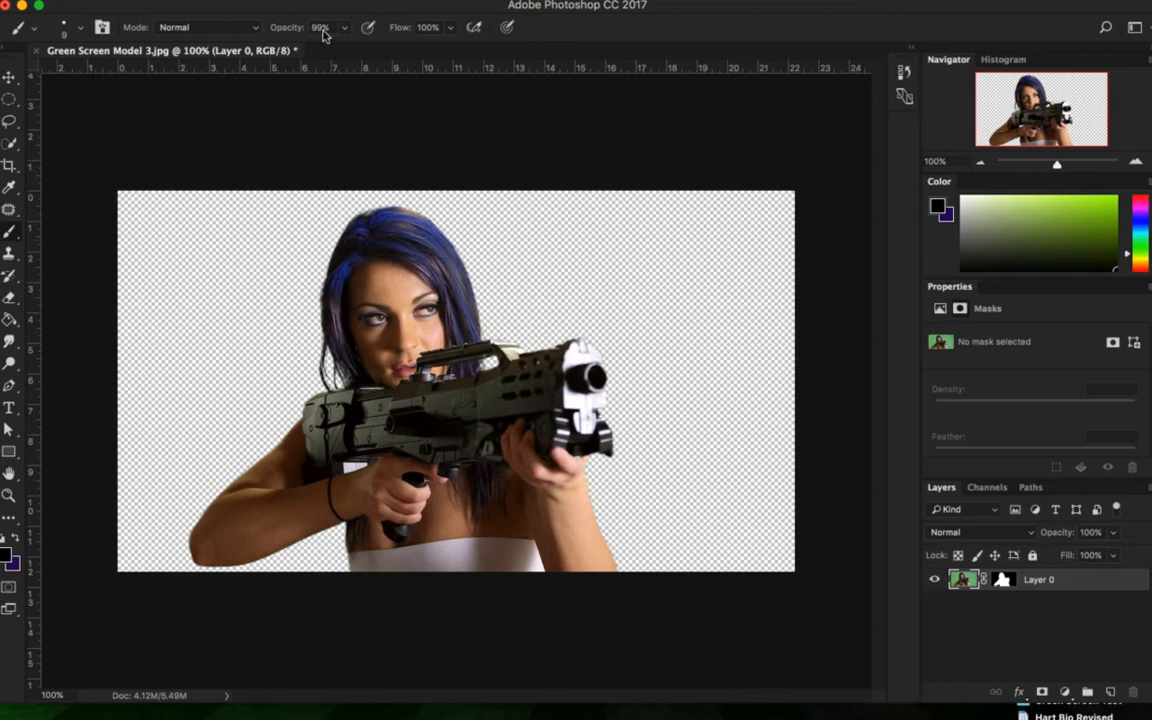
# Step: Set the brush opacity to 100% and add a Hue/Saturation adjustment layer above the cut-out model
pyautogui.moveTo(292, 31); pyautogui.dragTo(300, 28)
pyautogui.click(1062, 693)
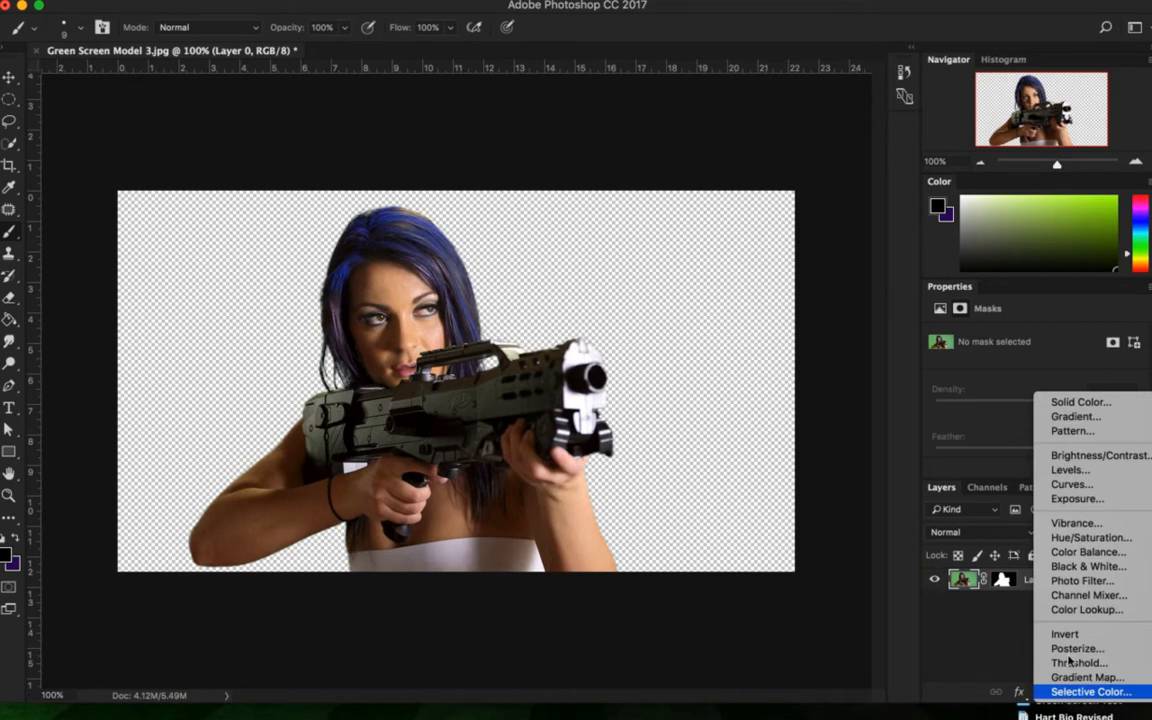
pyautogui.click(1080, 537)
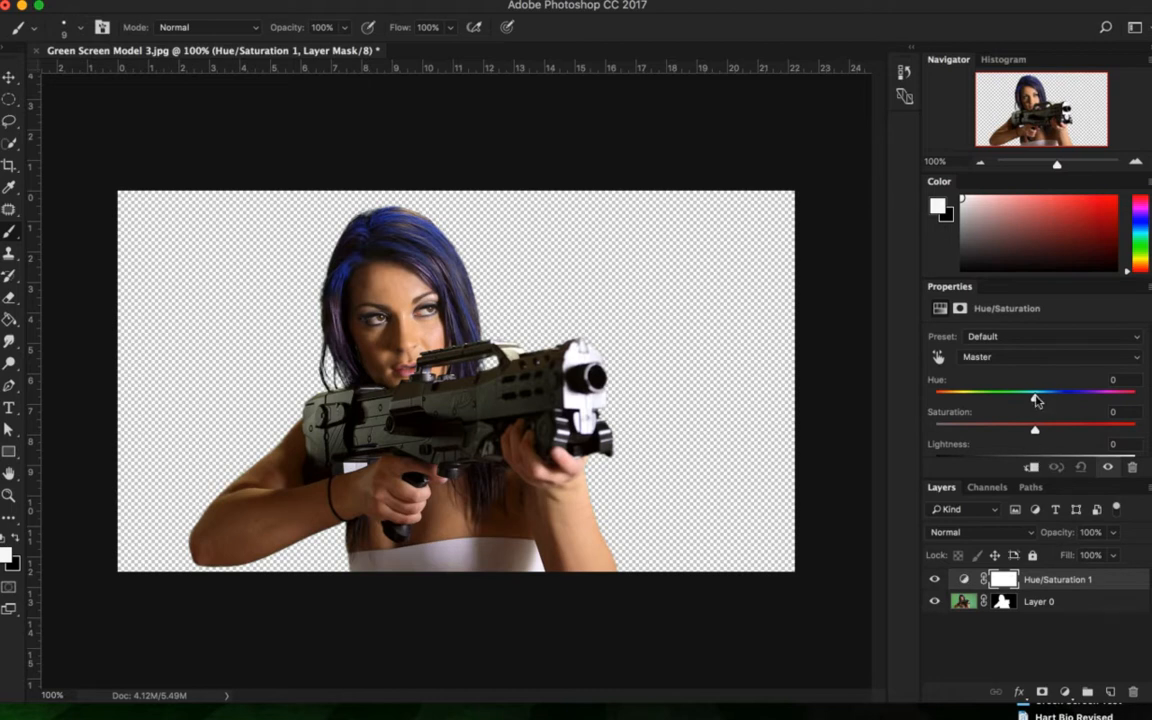
# Step: Set the adjustment's hue to -83, saturation to -61 and lightness to -41 while judging the color on the face
pyautogui.moveTo(1034, 399); pyautogui.dragTo(974, 398)
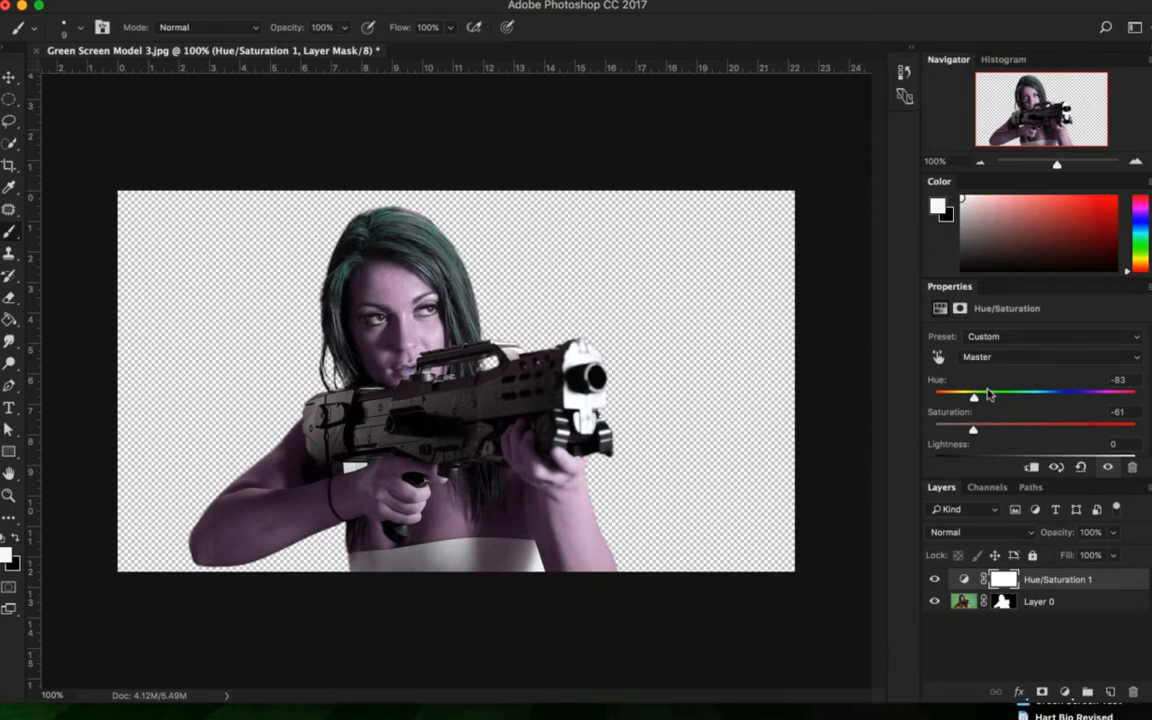
pyautogui.press('super+plus')
pyautogui.press('super+plus')
pyautogui.press('super+plus')
pyautogui.press('super+plus')
pyautogui.scroll(2, 257, 262)
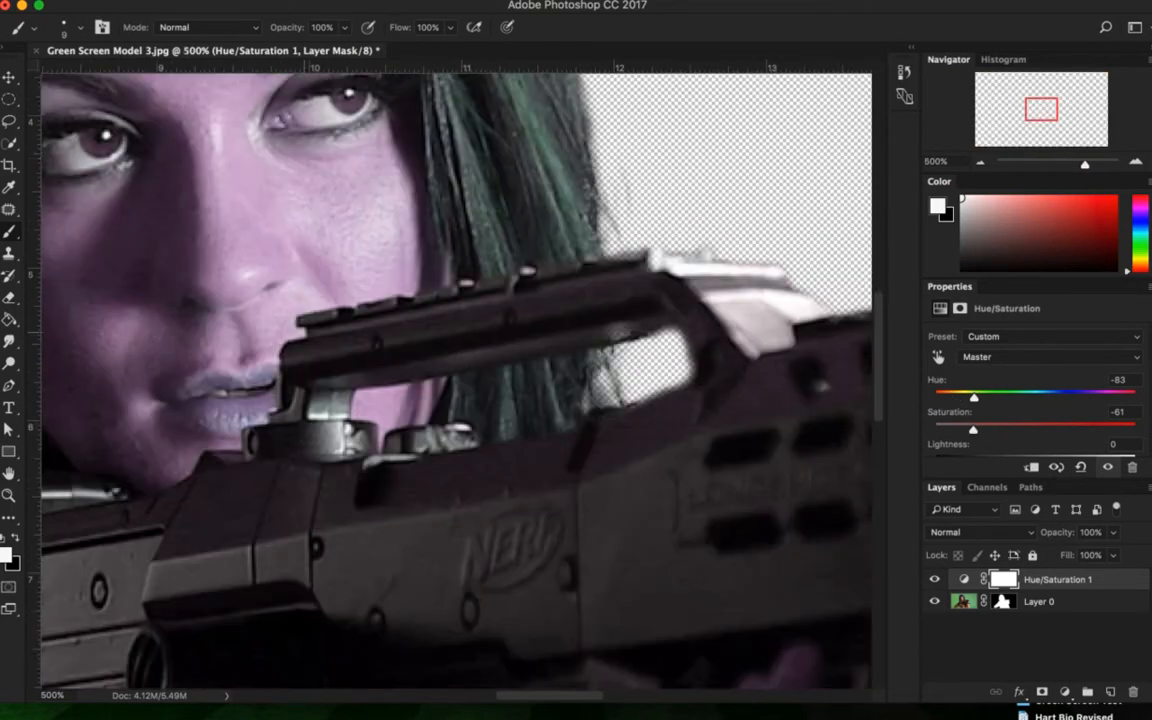
pyautogui.scroll(3, 455, 380)
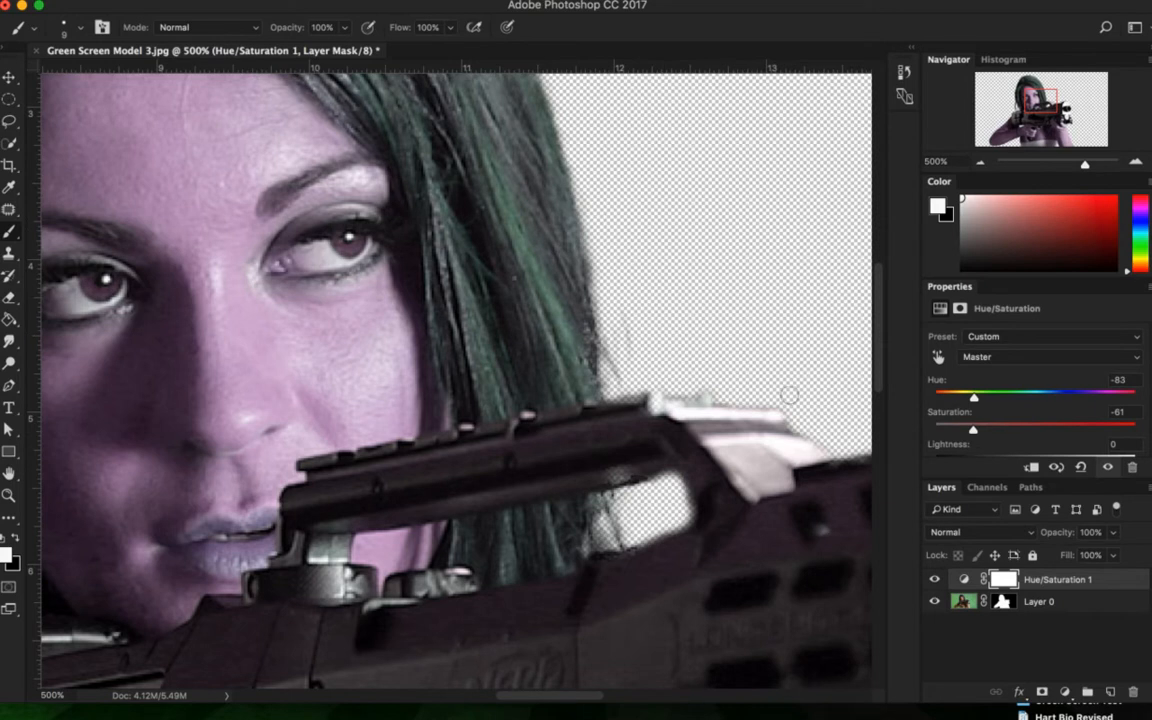
pyautogui.hscroll(-3, 557, 360)
pyautogui.hscroll(-3, 496, 327)
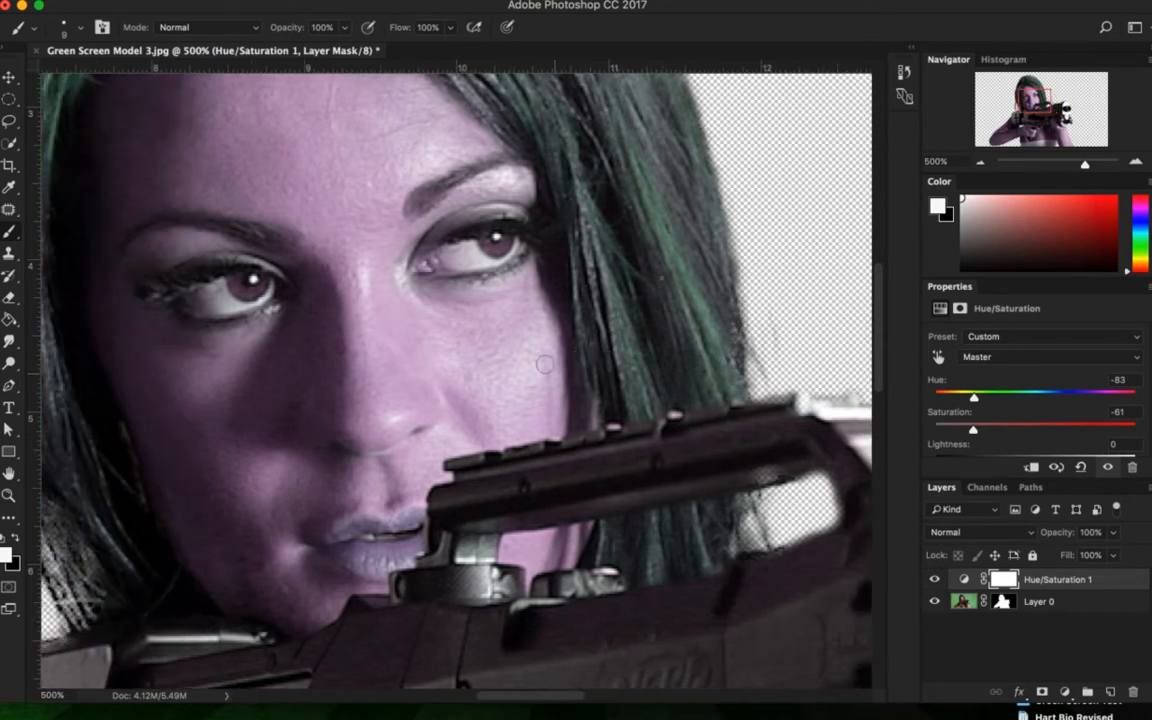
pyautogui.scroll(-3, 975, 428)
pyautogui.scroll(1, 975, 400)
pyautogui.moveTo(1035, 382); pyautogui.dragTo(992, 388)
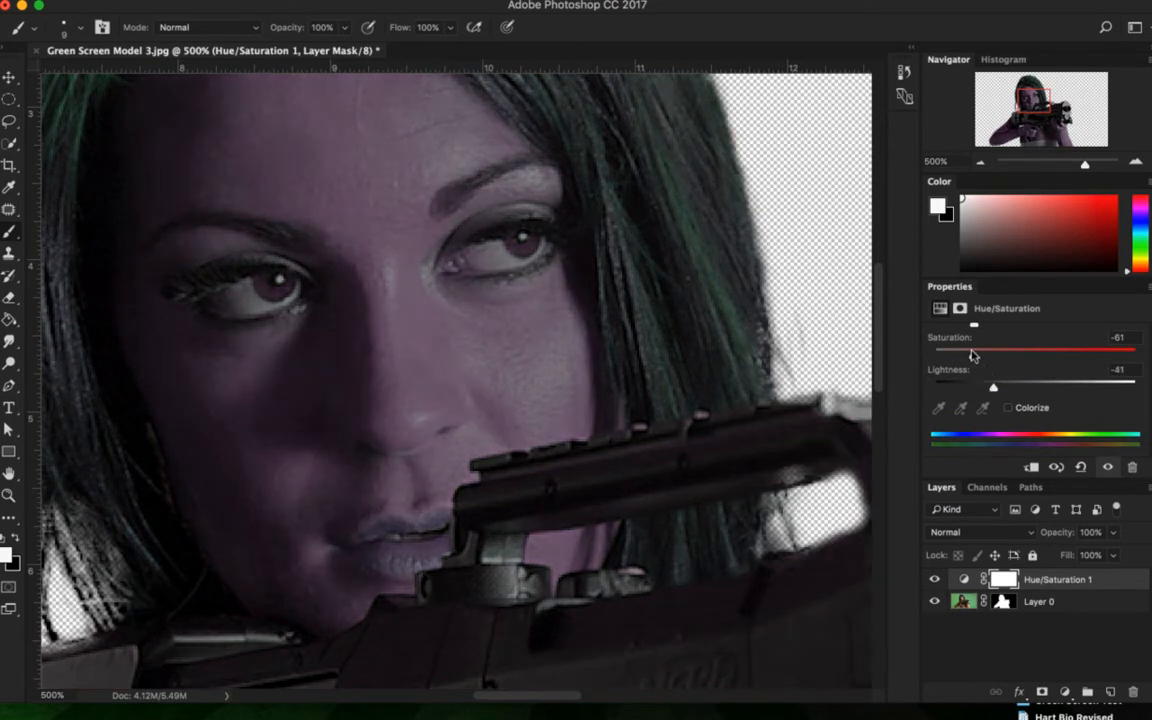
# Step: Lower the adjustment's saturation to -85 and set its hue to -139
pyautogui.scroll(3, 980, 360)
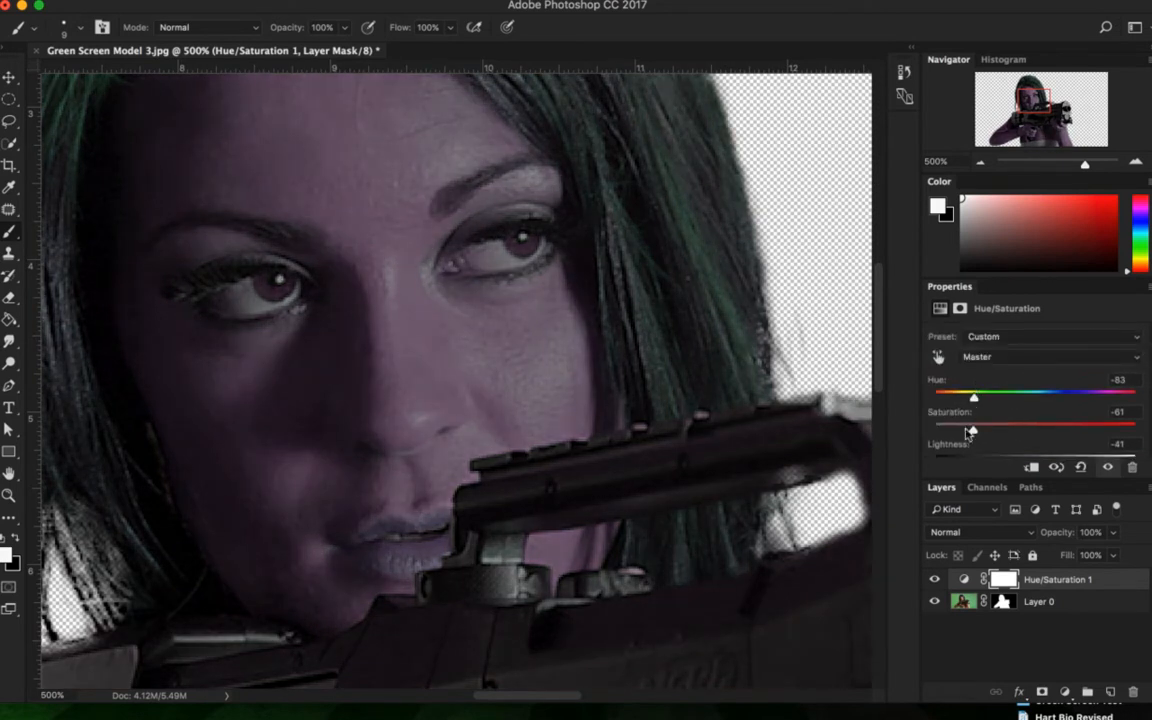
pyautogui.moveTo(963, 432)
pyautogui.mouseDown()
pyautogui.moveTo(980, 431)
pyautogui.moveTo(944, 430)
pyautogui.mouseUp()
pyautogui.moveTo(974, 397)
pyautogui.mouseDown()
pyautogui.moveTo(990, 398)
pyautogui.moveTo(951, 397)
pyautogui.mouseUp()
# Step: Examine the darkened, desaturated model as a whole and close up around the eyes
pyautogui.press('super+minus')
pyautogui.press('super+minus')
pyautogui.press('super+minus')
pyautogui.press('super+minus')
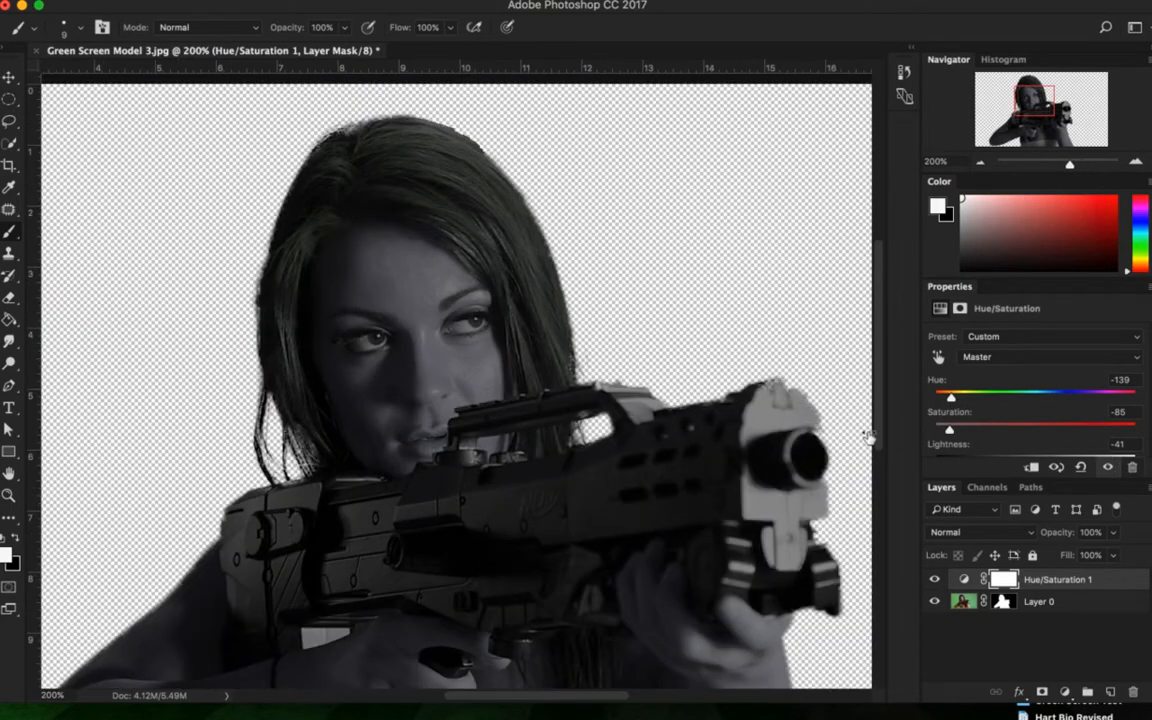
pyautogui.press('super+plus')
pyautogui.press('super+plus')
pyautogui.press('super+plus')
pyautogui.press('super+plus')
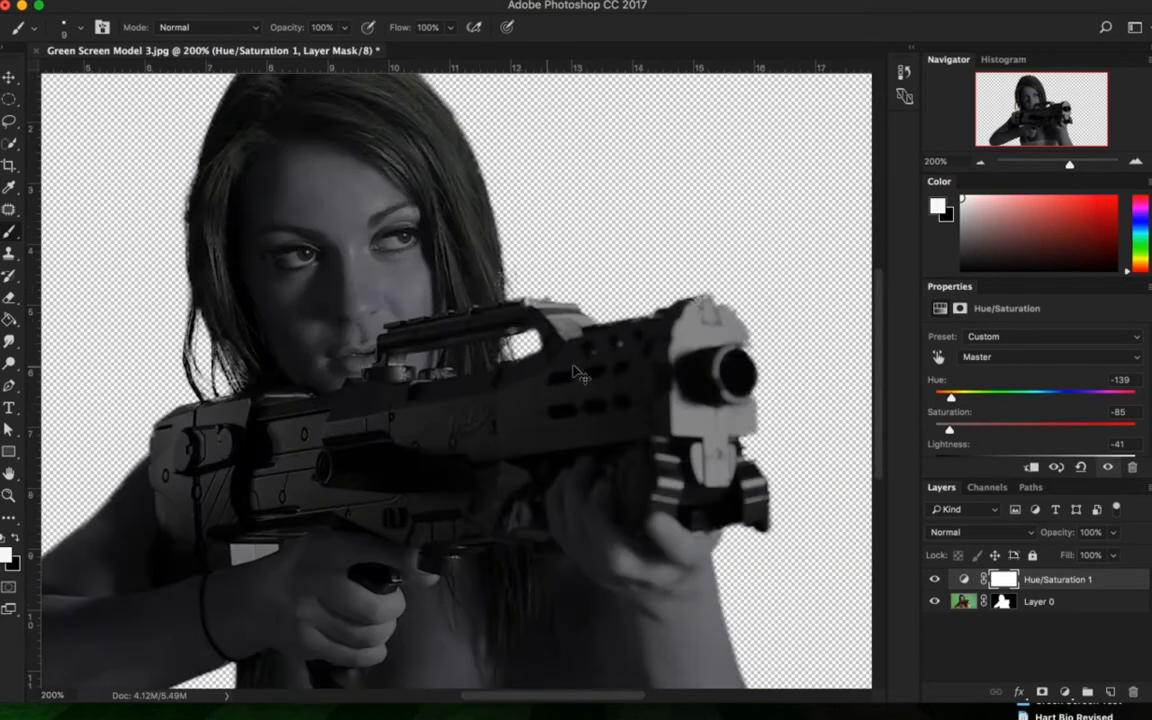
pyautogui.scroll(10, 353, 305)
pyautogui.hscroll(-5, 353, 305)
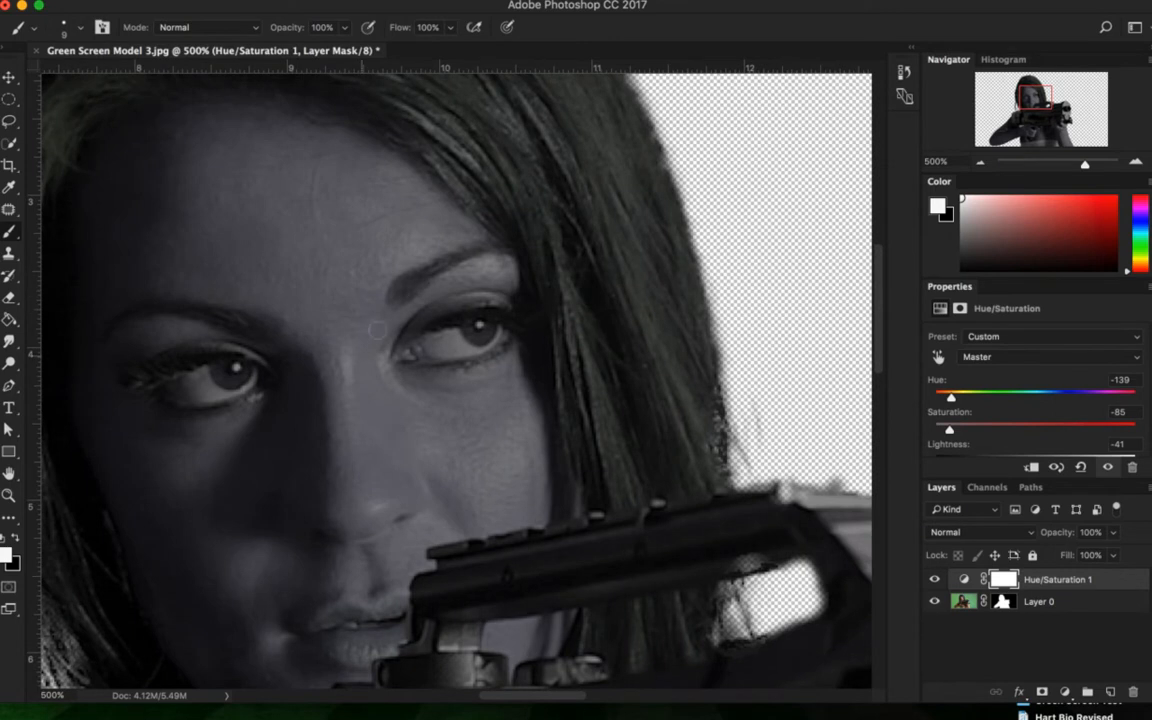
pyautogui.hscroll(-2, 335, 320)
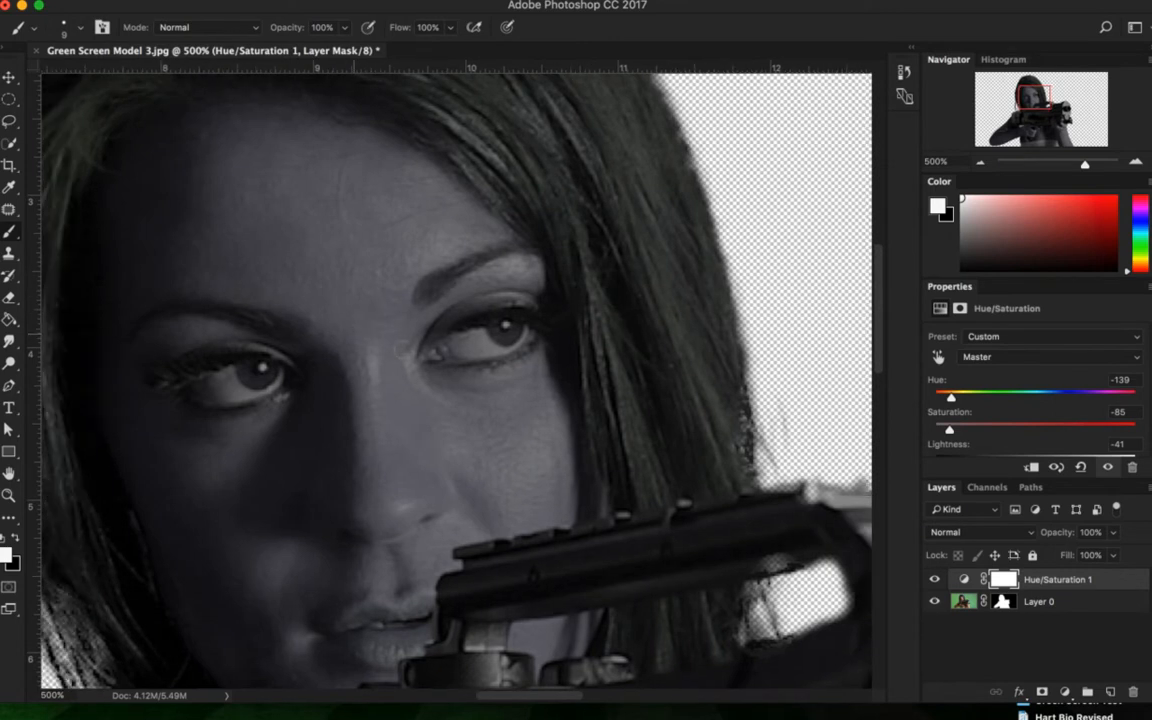
pyautogui.scroll(-2, 807, 393)
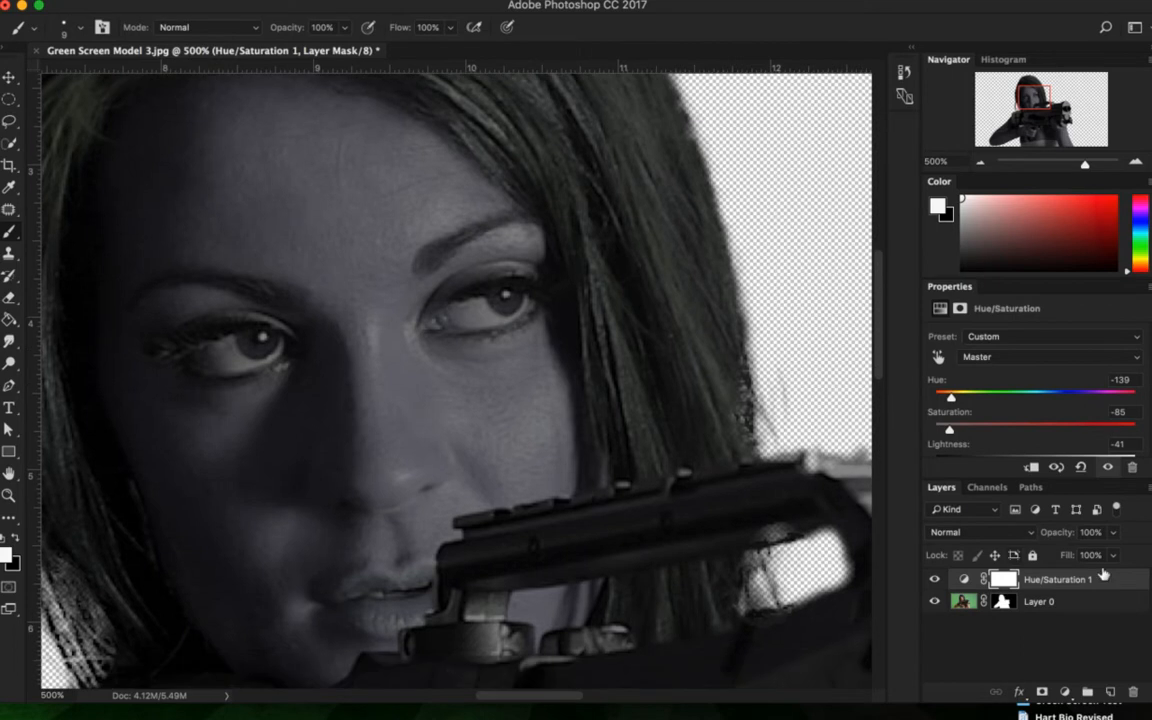
pyautogui.scroll(2, 556, 409)
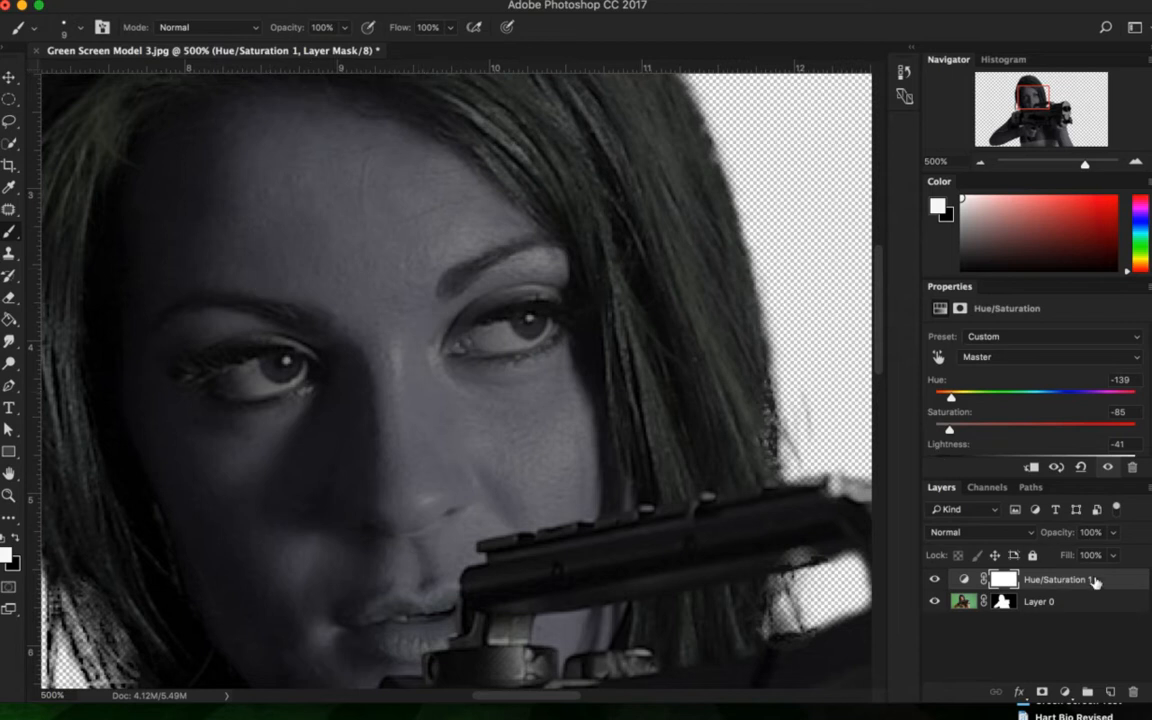
# Step: Invert the Hue/Saturation layer's mask to black to hide the adjustment
pyautogui.rightClick(1003, 581)
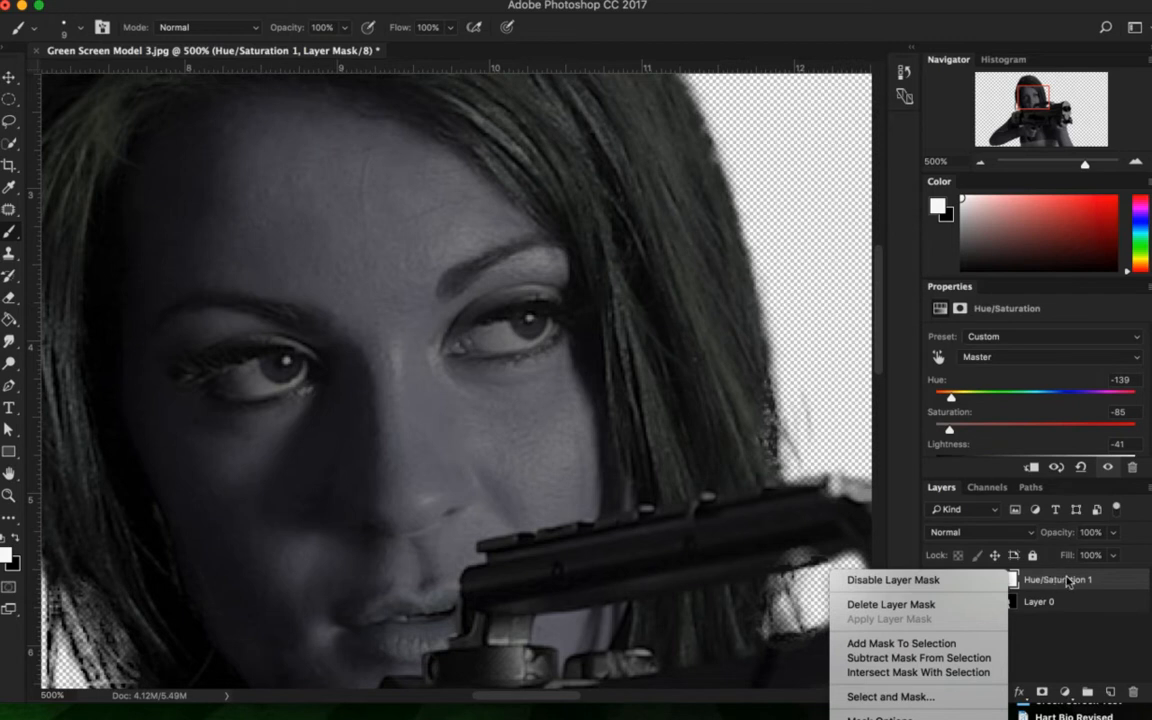
pyautogui.click(1108, 581)
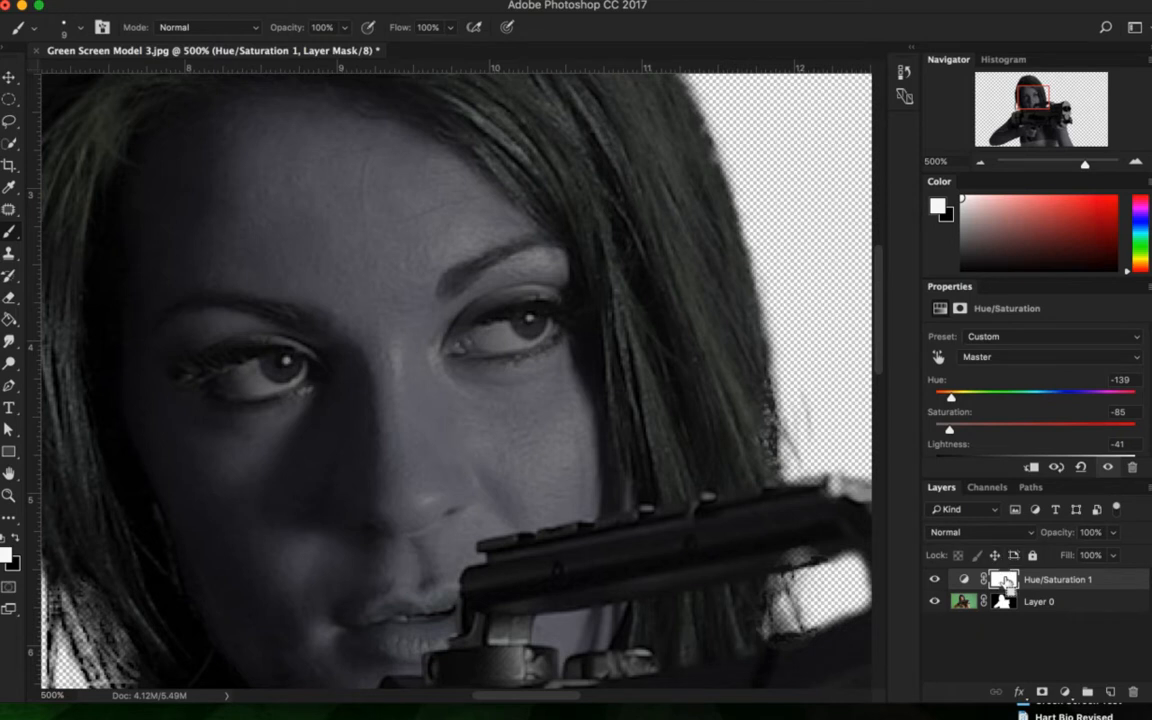
pyautogui.press('super+i')
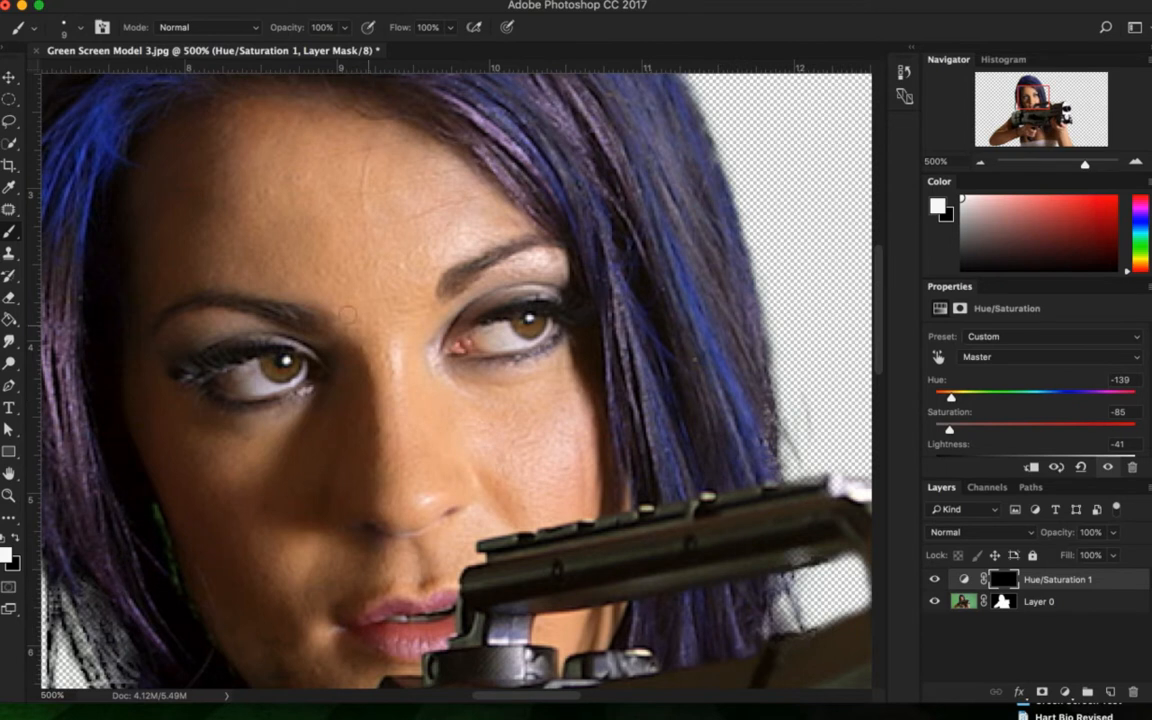
# Step: Paint dark eye shadow onto both upper eyelids in the mask with white at 50% brush opacity, and switch the foreground color to black
pyautogui.scroll(-10, 346, 289)
pyautogui.scroll(-15, 386, 321)
pyautogui.scroll(10, 386, 321)
pyautogui.scroll(15, 416, 327)
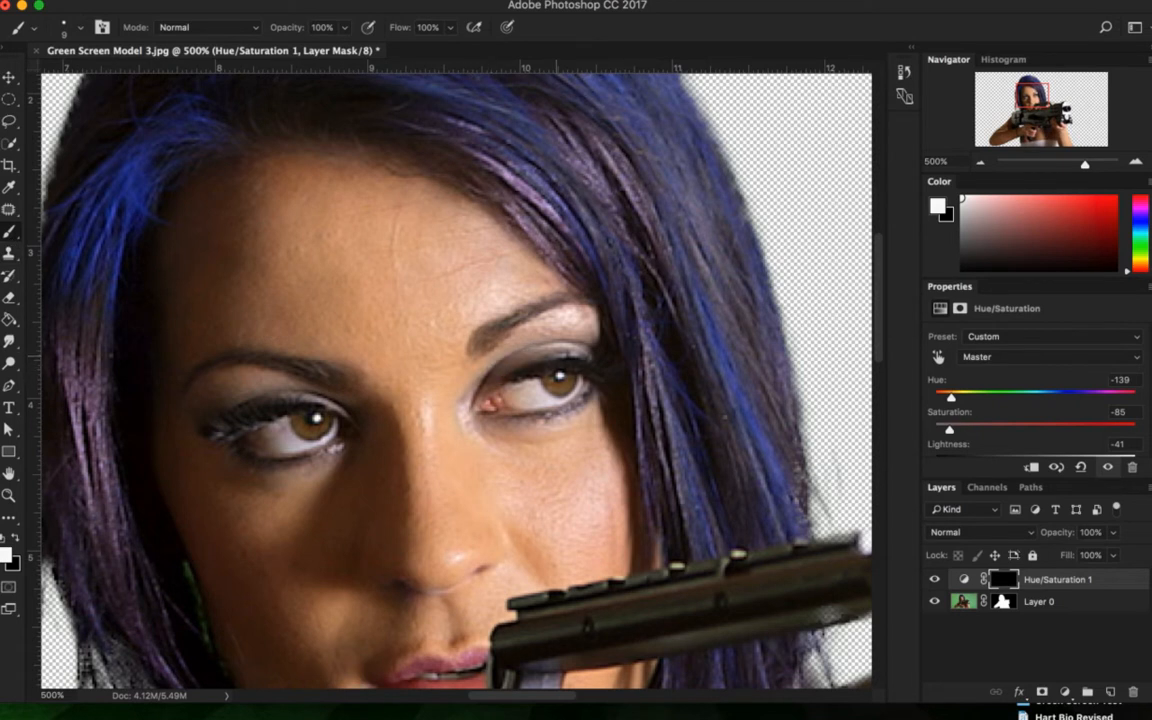
pyautogui.moveTo(288, 28); pyautogui.dragTo(259, 35)
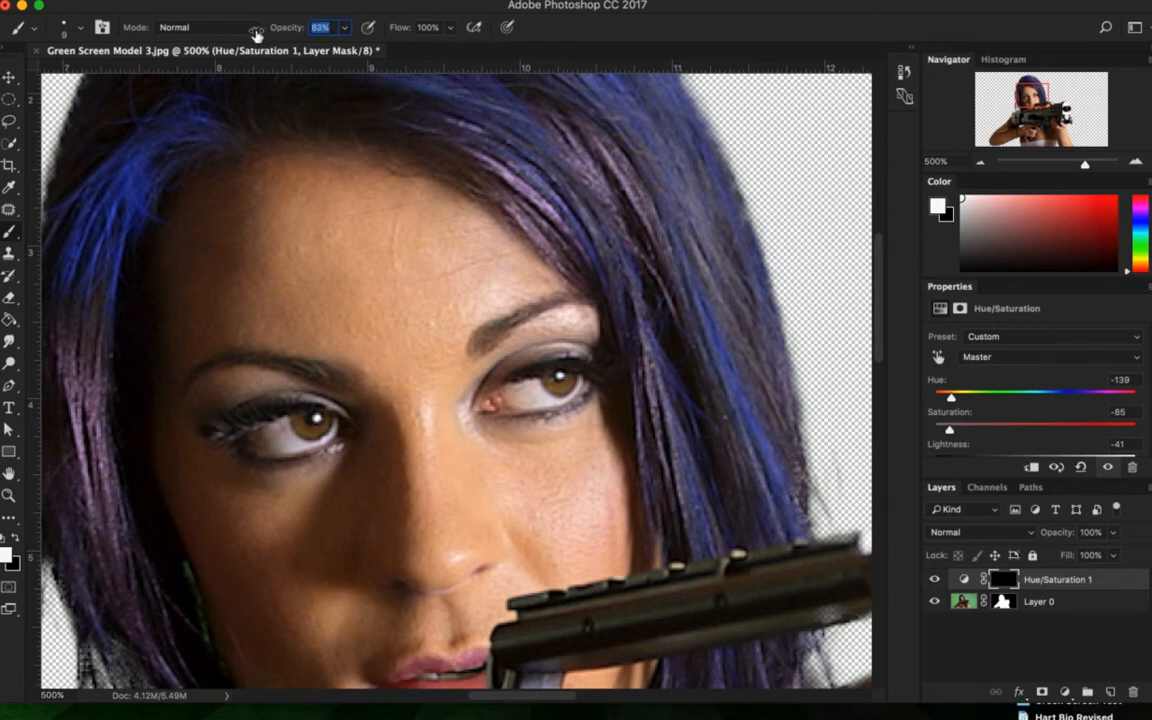
pyautogui.moveTo(248, 35); pyautogui.dragTo(241, 32)
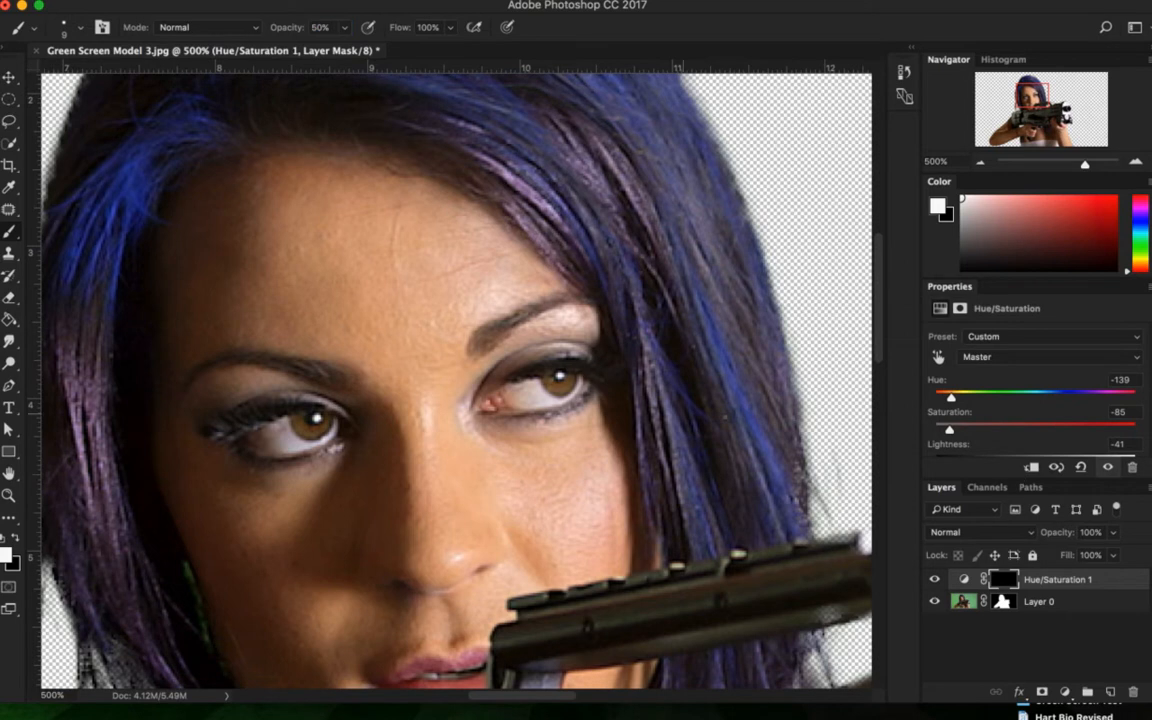
pyautogui.moveTo(483, 384); pyautogui.dragTo(530, 360)
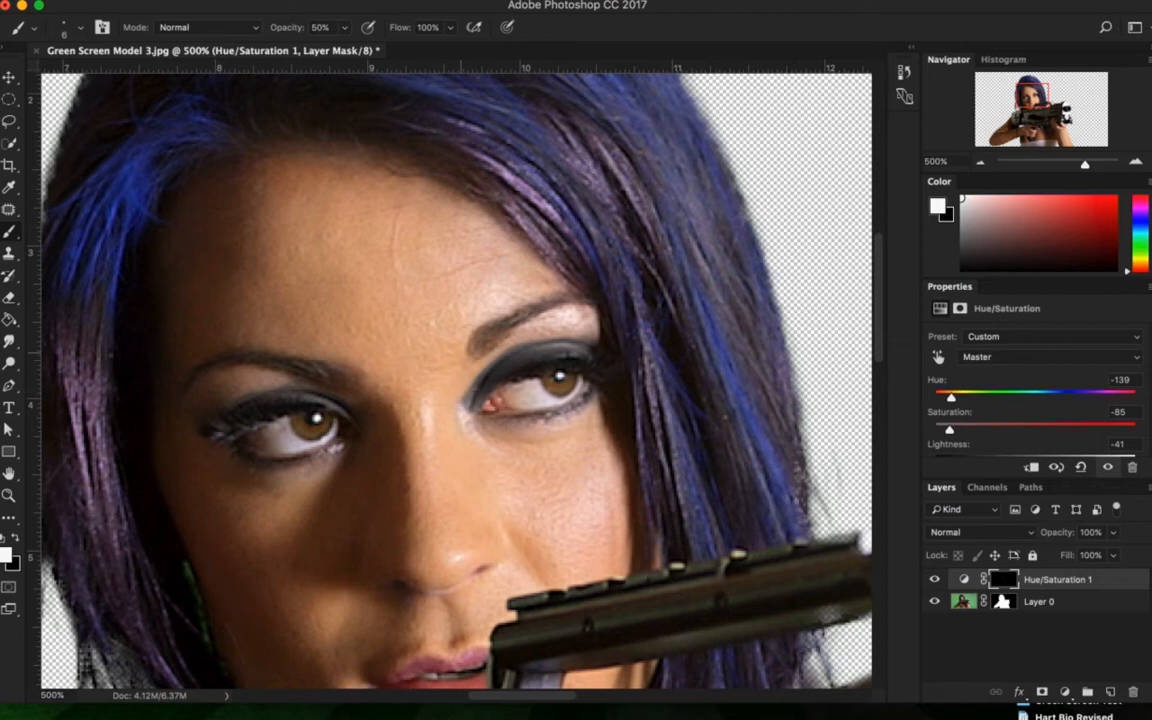
pyautogui.press('x')
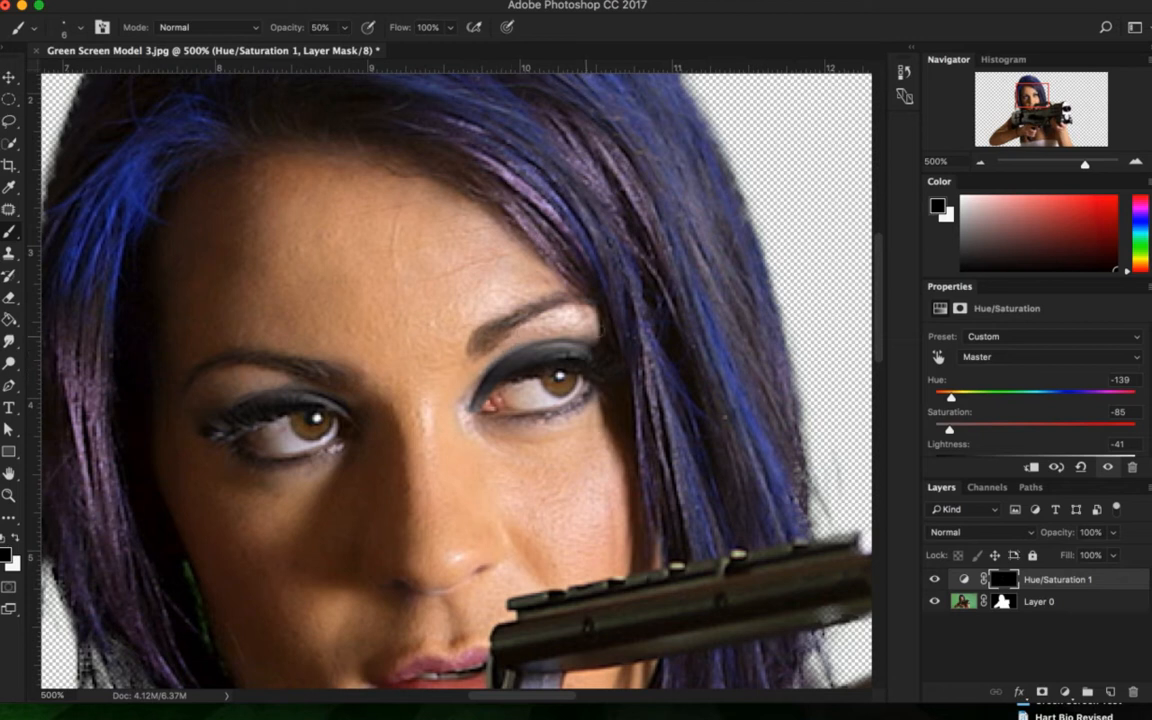
pyautogui.press('super+1')
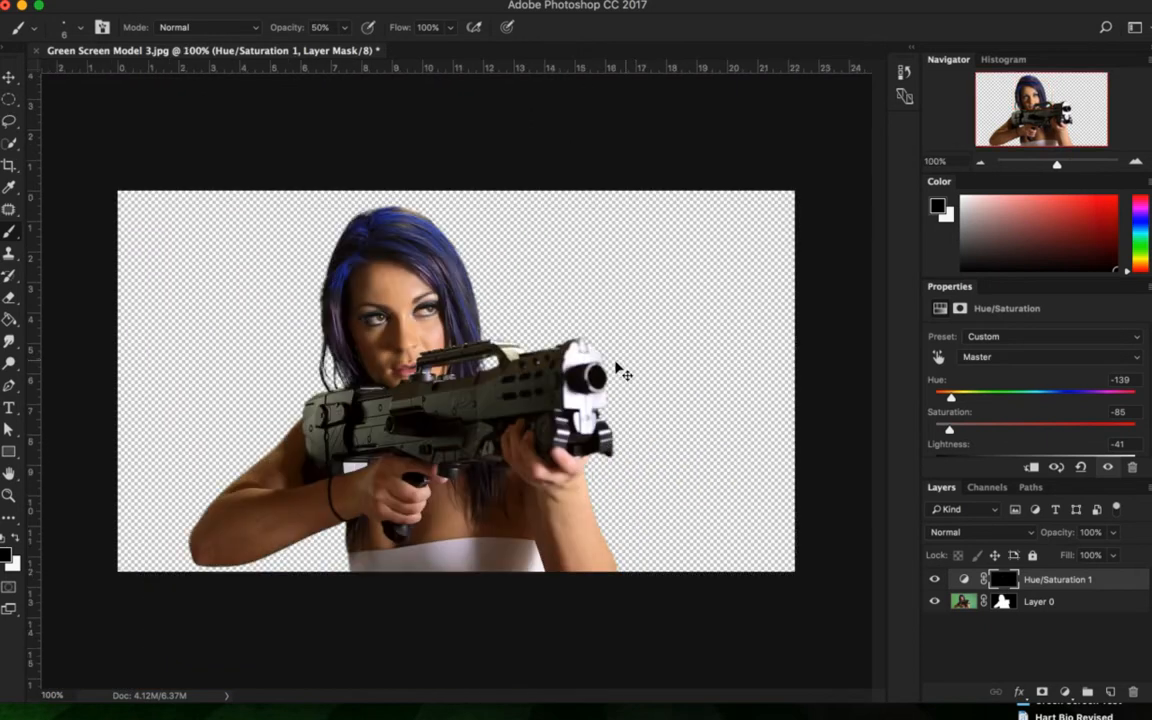
# Step: Compare the model's face with the Hue/Saturation adjustment hidden and shown to check the painted eye shadow
pyautogui.click(928, 580)
pyautogui.press('super+plus')
pyautogui.press('super+plus')
pyautogui.click(930, 580)
pyautogui.click(930, 580)
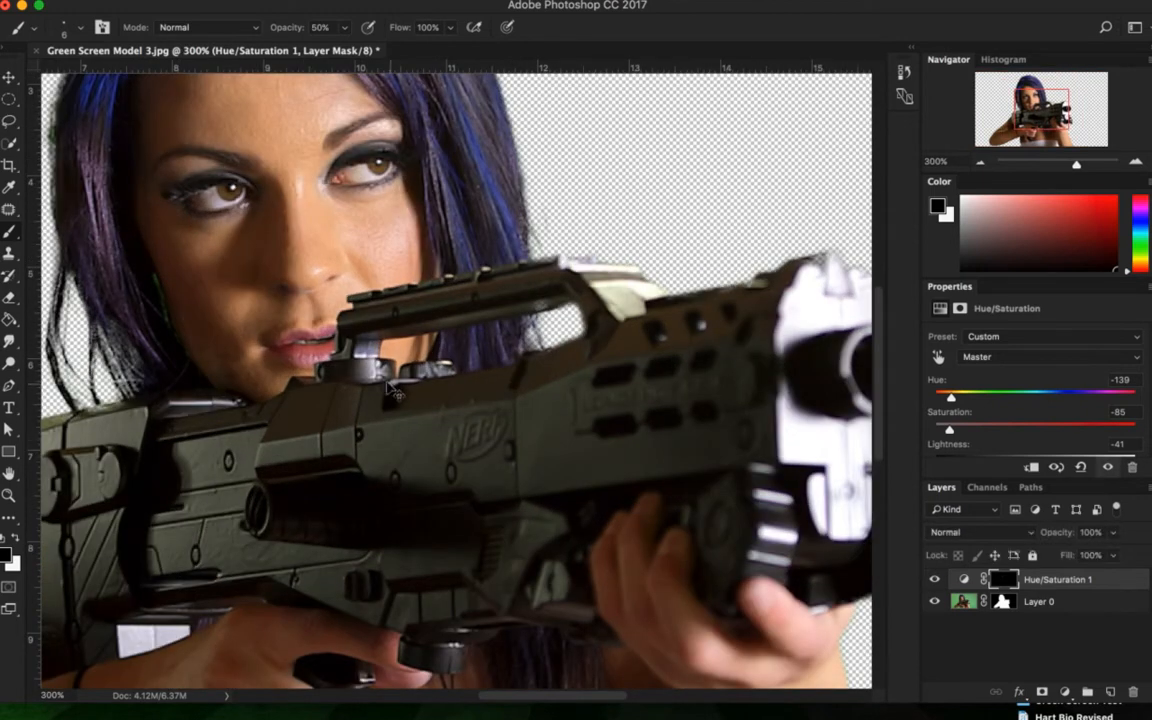
# Step: Paint the model's upper and lower lips into the Hue/Saturation mask with white at 50% brush opacity to darken them
pyautogui.scroll(4, 356, 350)
pyautogui.scroll(3, 378, 320)
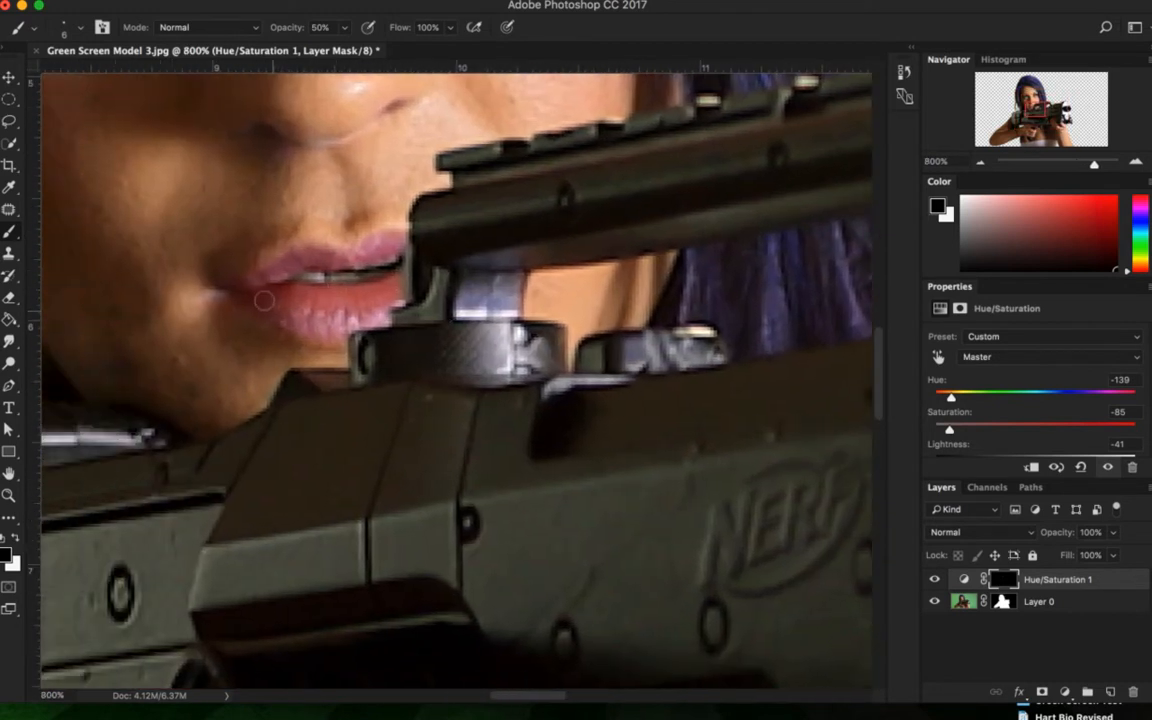
pyautogui.click(13, 538)
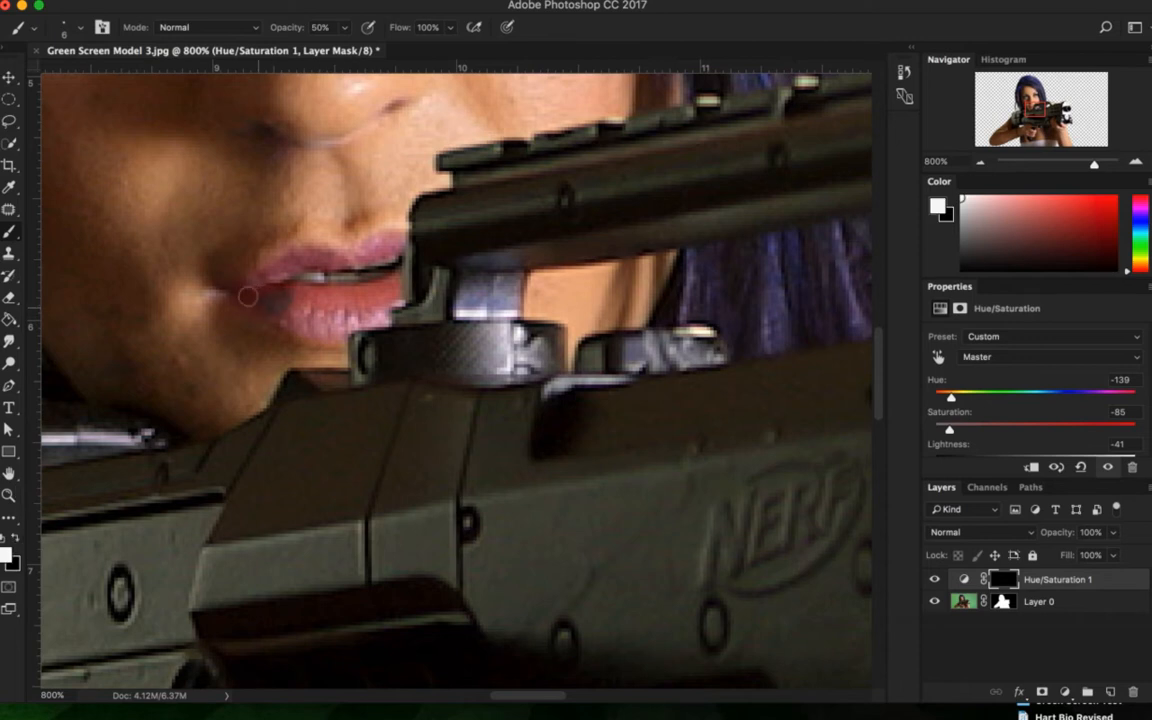
pyautogui.moveTo(247, 282)
pyautogui.mouseDown()
pyautogui.moveTo(306, 326)
pyautogui.moveTo(330, 286)
pyautogui.moveTo(346, 284)
pyautogui.moveTo(245, 278)
pyautogui.moveTo(385, 288)
pyautogui.mouseUp()
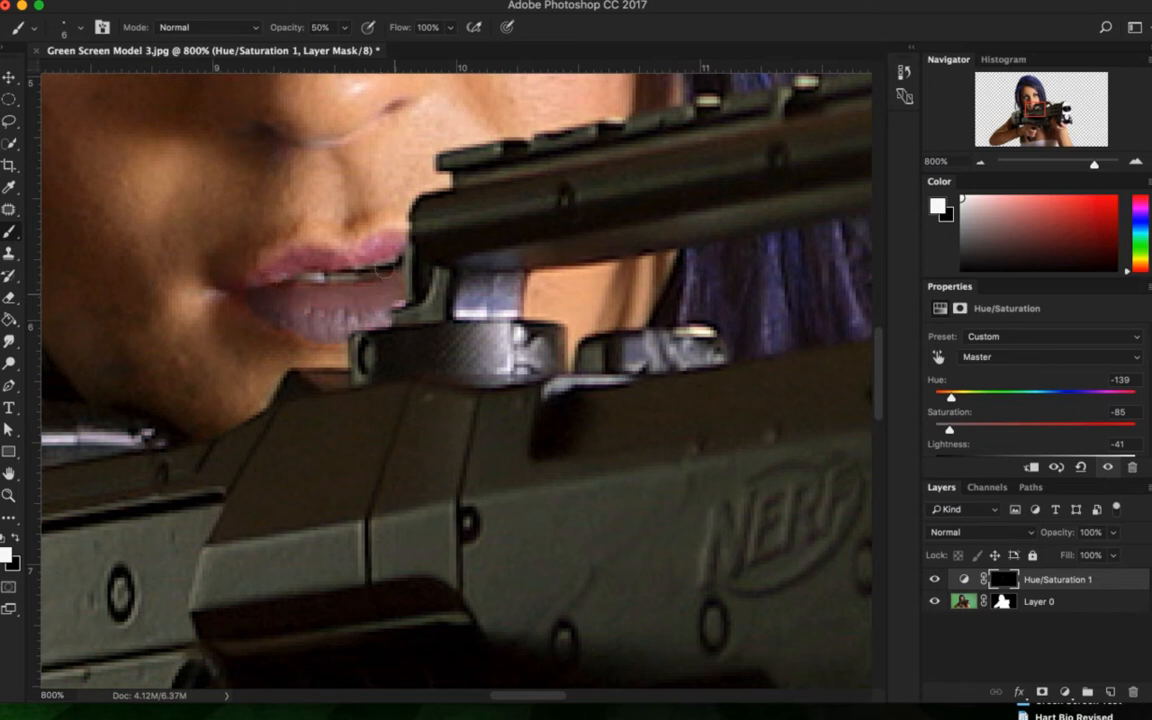
pyautogui.moveTo(297, 258)
pyautogui.mouseDown()
pyautogui.moveTo(222, 262)
pyautogui.moveTo(368, 242)
pyautogui.mouseUp()
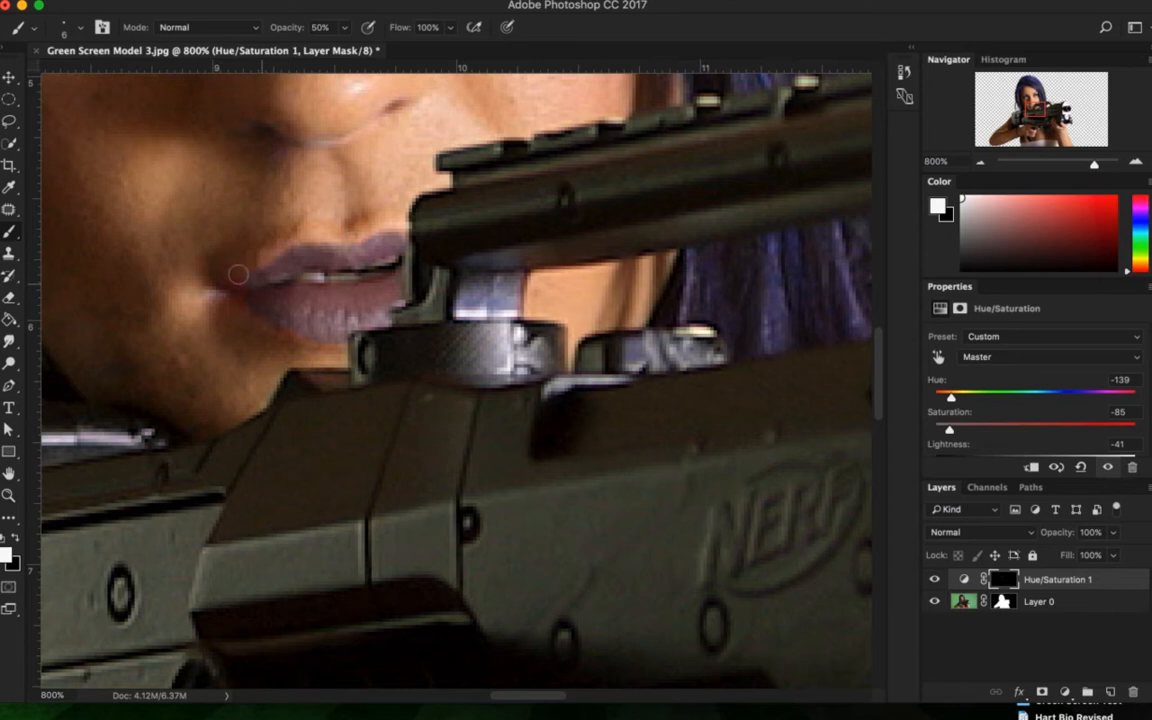
pyautogui.moveTo(233, 278)
pyautogui.mouseDown()
pyautogui.moveTo(278, 311)
pyautogui.moveTo(270, 294)
pyautogui.moveTo(342, 293)
pyautogui.moveTo(383, 277)
pyautogui.moveTo(345, 291)
pyautogui.moveTo(267, 287)
pyautogui.moveTo(381, 286)
pyautogui.moveTo(332, 304)
pyautogui.moveTo(285, 287)
pyautogui.moveTo(388, 268)
pyautogui.mouseUp()
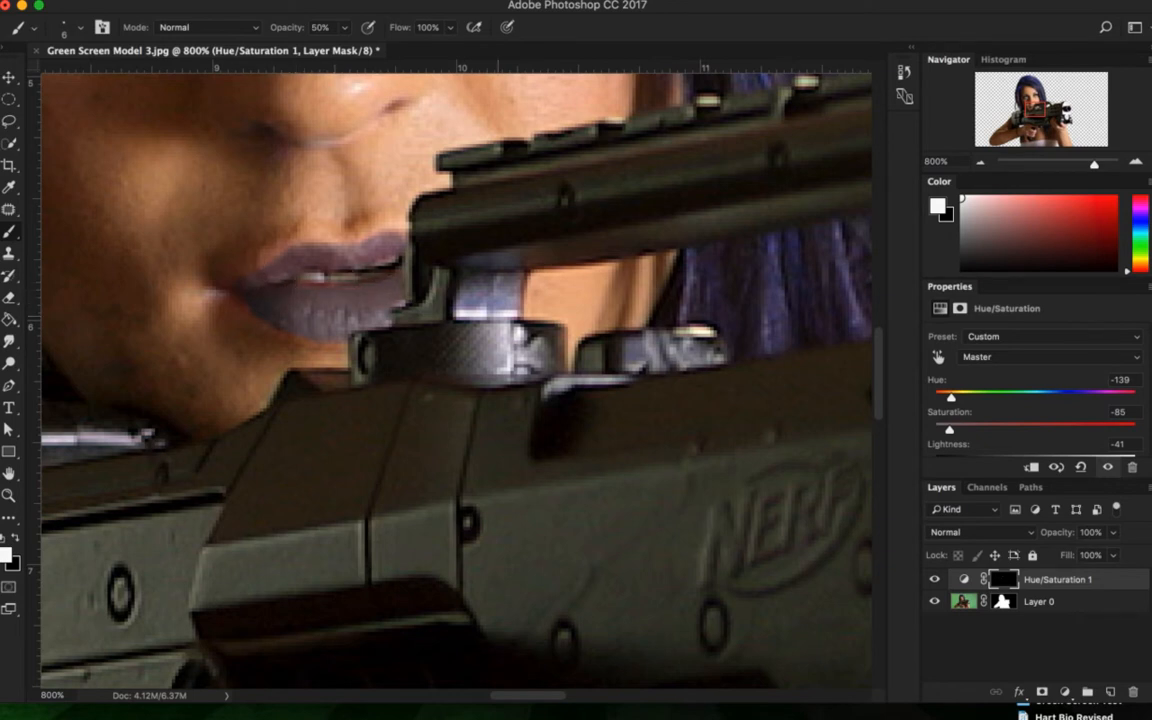
# Step: Feather the Hue/Saturation layer's mask by 2.9 px, keeping its density at 100%
pyautogui.scroll(-3, 1026, 392)
pyautogui.click(964, 578)
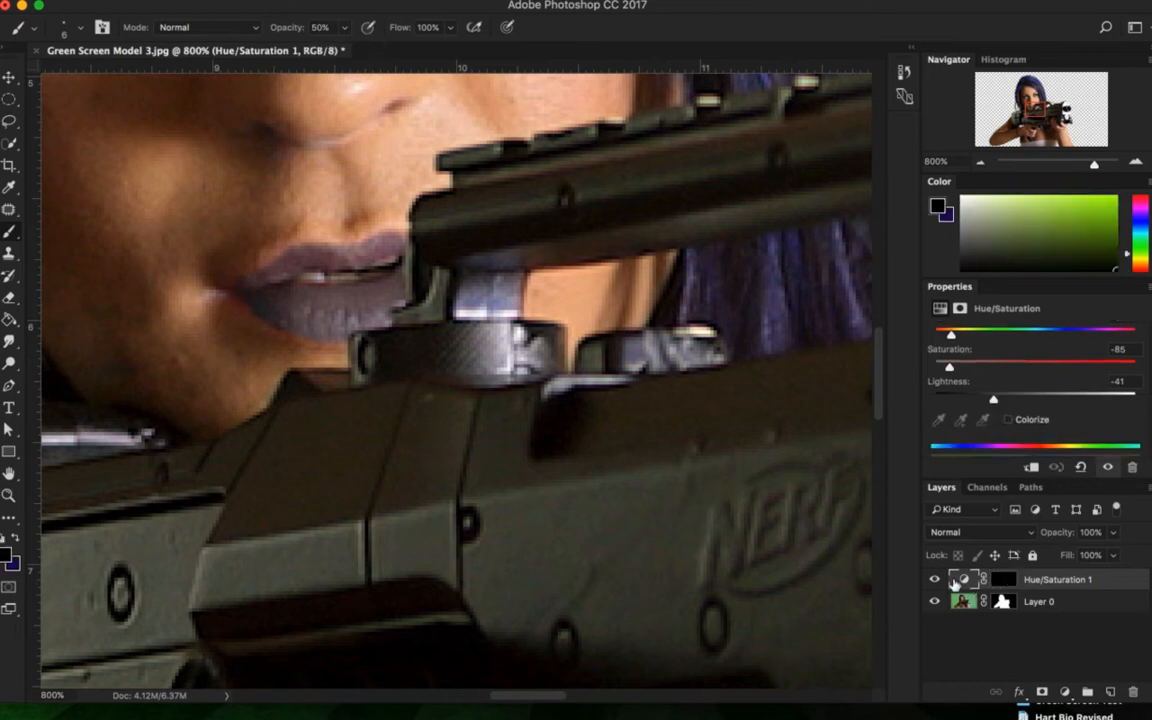
pyautogui.click(997, 579)
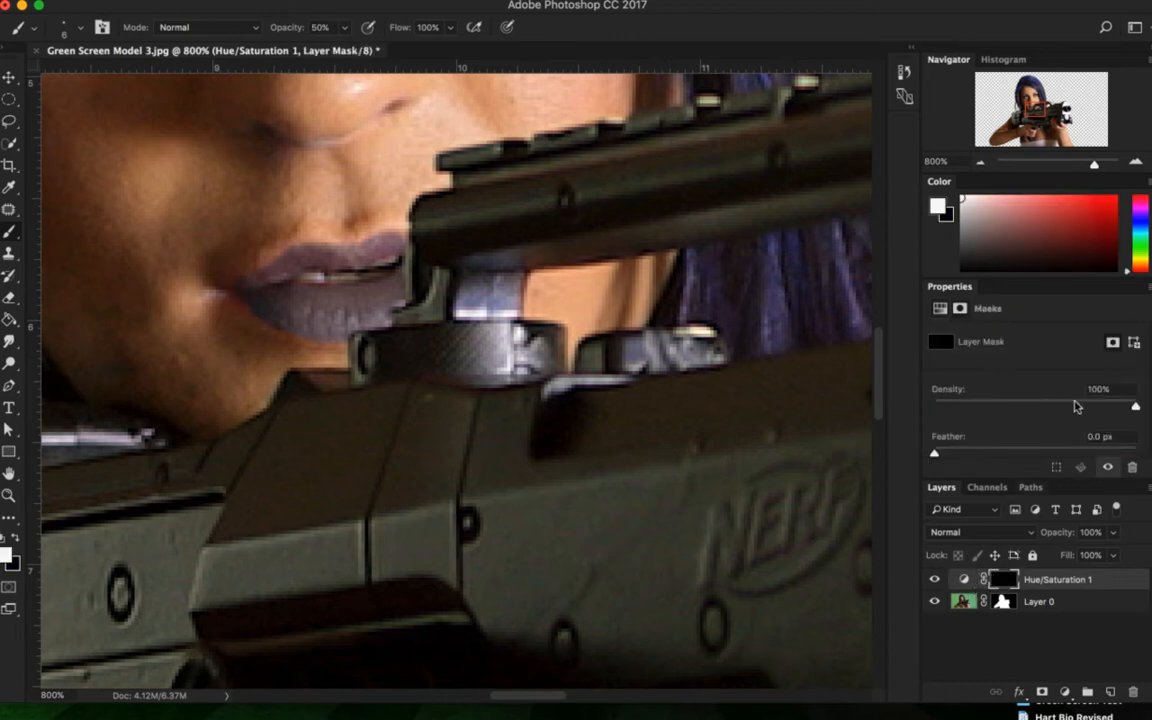
pyautogui.moveTo(1117, 378)
pyautogui.mouseDown()
pyautogui.moveTo(1083, 378)
pyautogui.moveTo(1138, 376)
pyautogui.mouseUp()
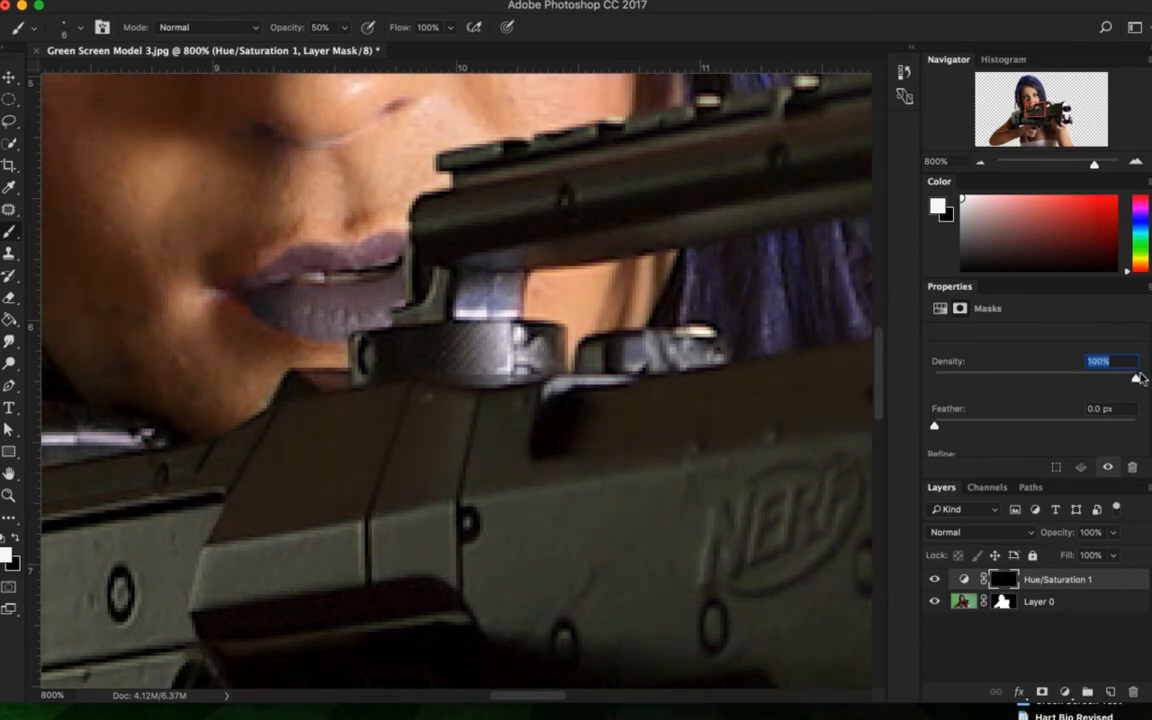
pyautogui.moveTo(935, 427); pyautogui.dragTo(964, 420)
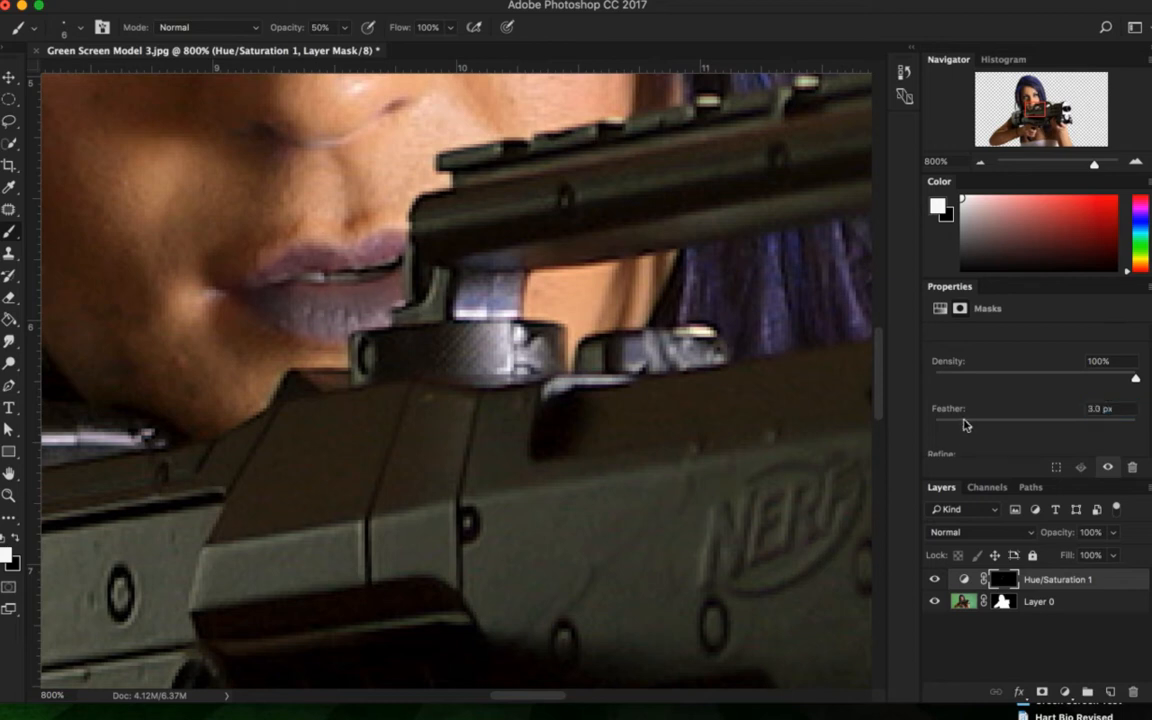
pyautogui.scroll(-3, 960, 424)
pyautogui.scroll(3, 960, 424)
pyautogui.moveTo(962, 426)
pyautogui.mouseDown()
pyautogui.moveTo(927, 426)
pyautogui.moveTo(964, 427)
pyautogui.mouseUp()
# Step: Check the feathered lip and eye makeup on the whole face, comparing it with the Hue/Saturation layer hidden and shown
pyautogui.scroll(-5, 403, 277)
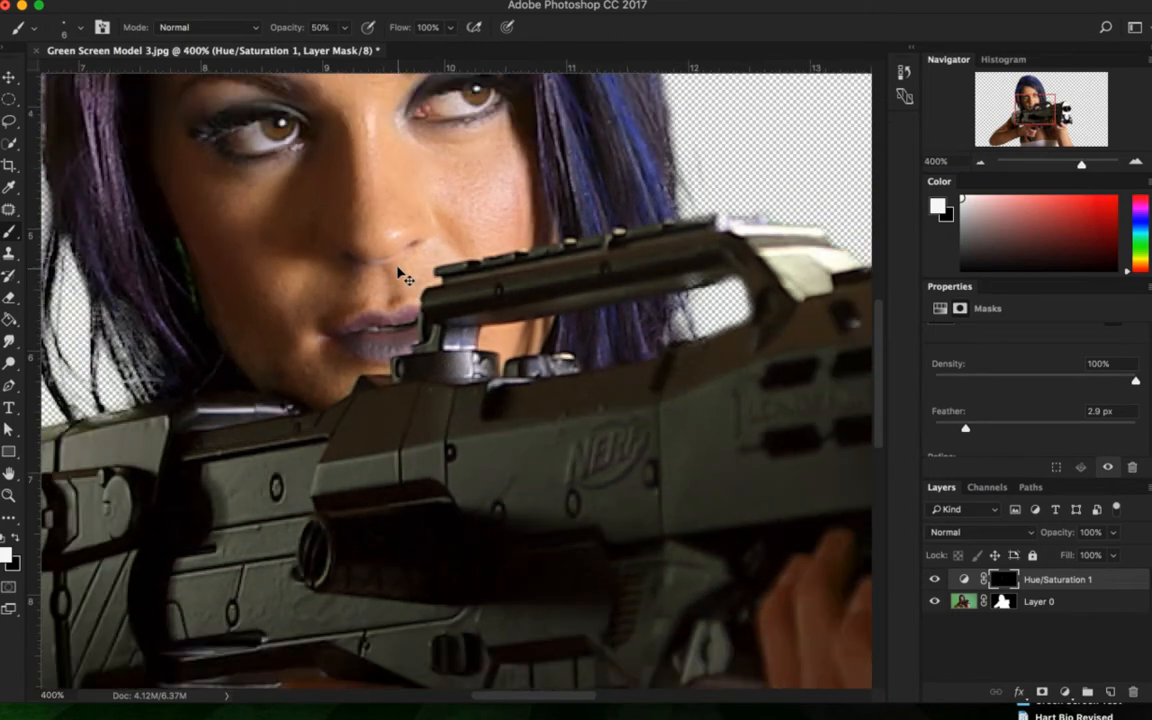
pyautogui.scroll(-3, 398, 272)
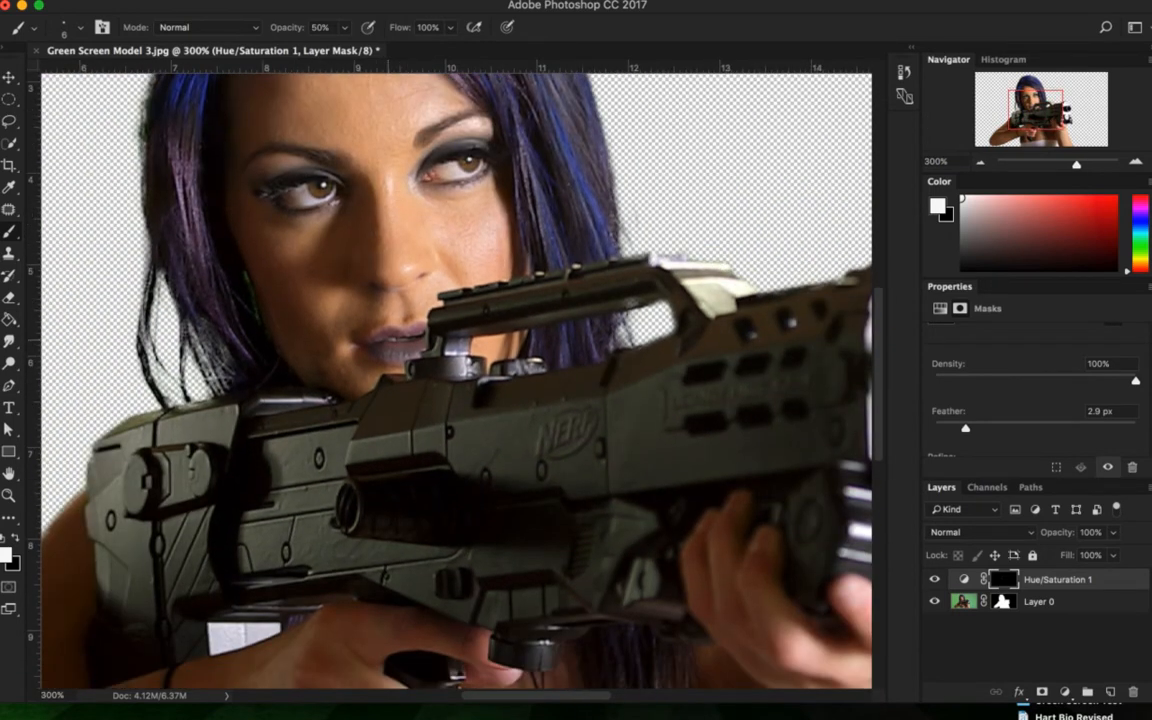
pyautogui.scroll(5, 450, 380)
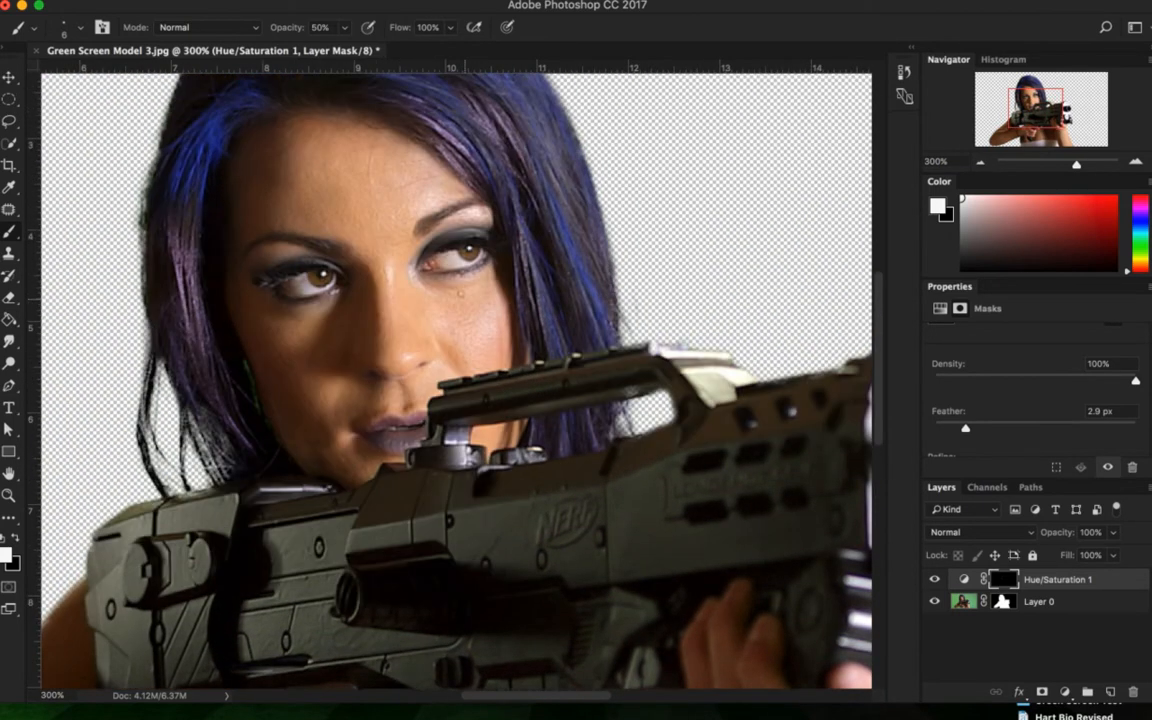
pyautogui.scroll(-3, 424, 274)
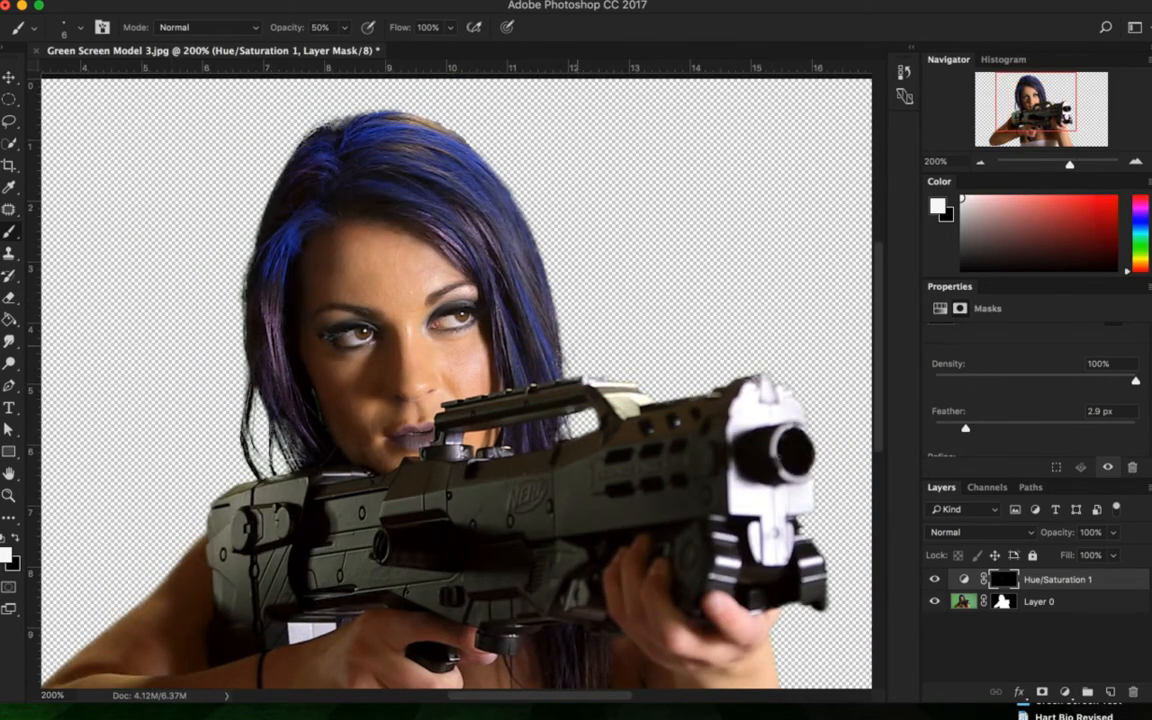
pyautogui.click(932, 580)
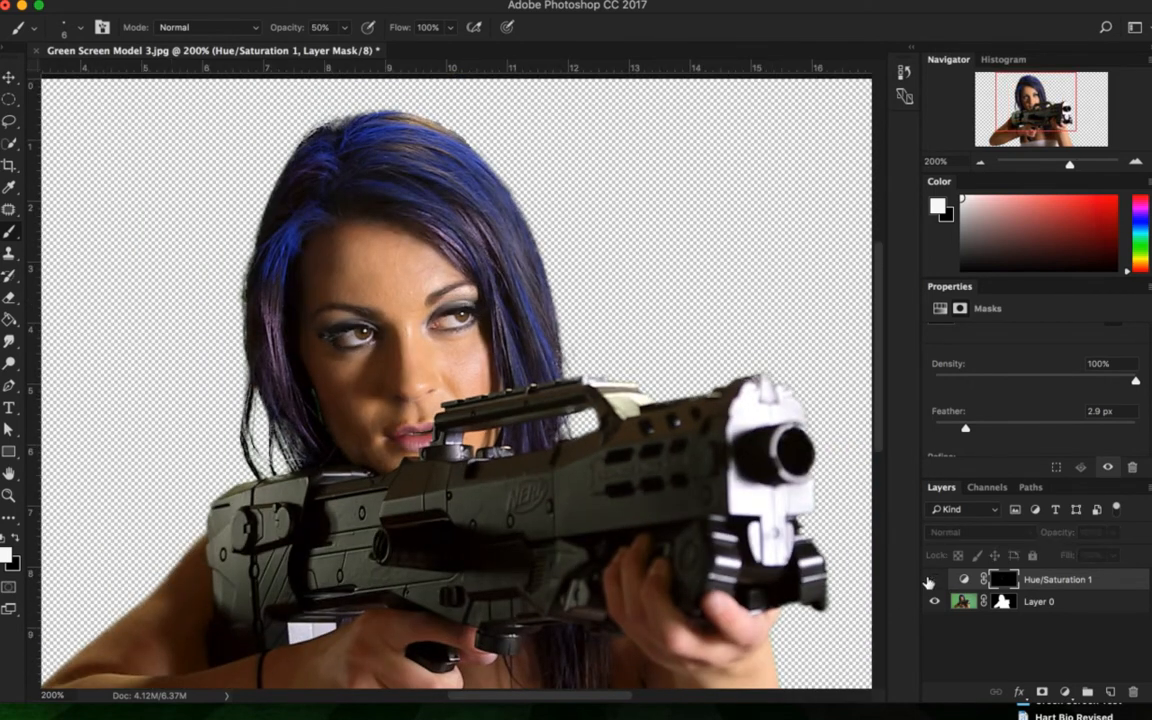
pyautogui.click(932, 580)
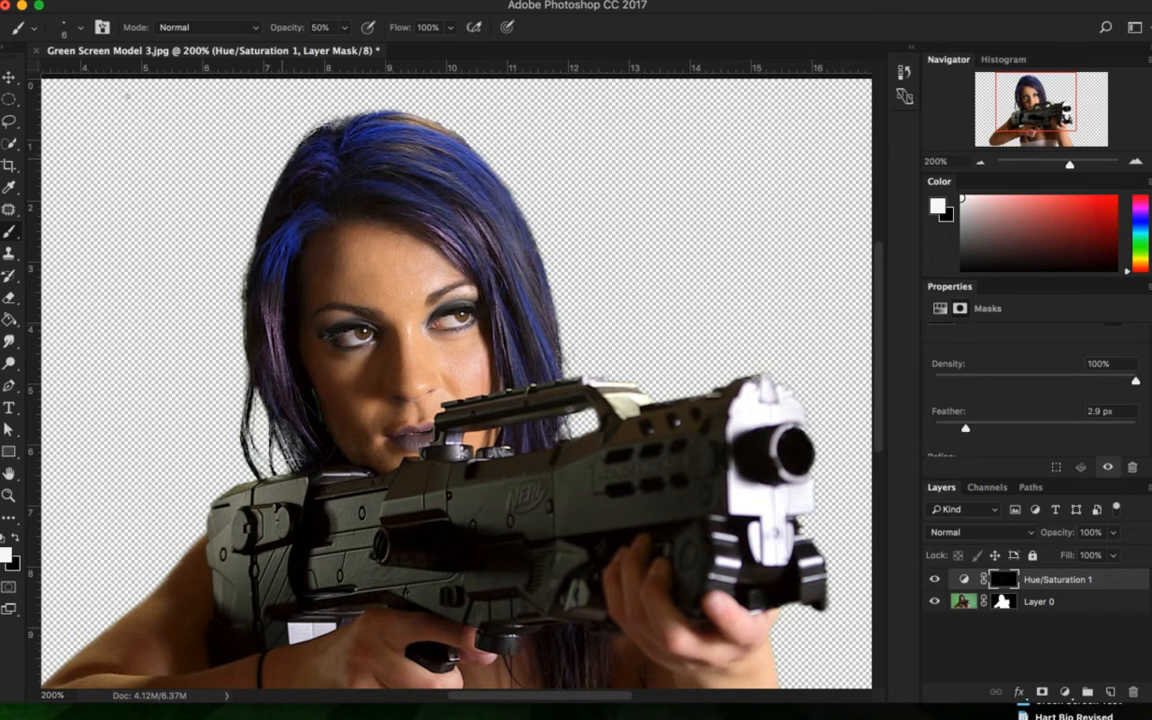
# Step: Enlarge the brush to 45 and paint the model's blue and purple hair into the mask with white to turn it black
pyautogui.press(']')
pyautogui.press(']')
pyautogui.press(']')
pyautogui.press(']')
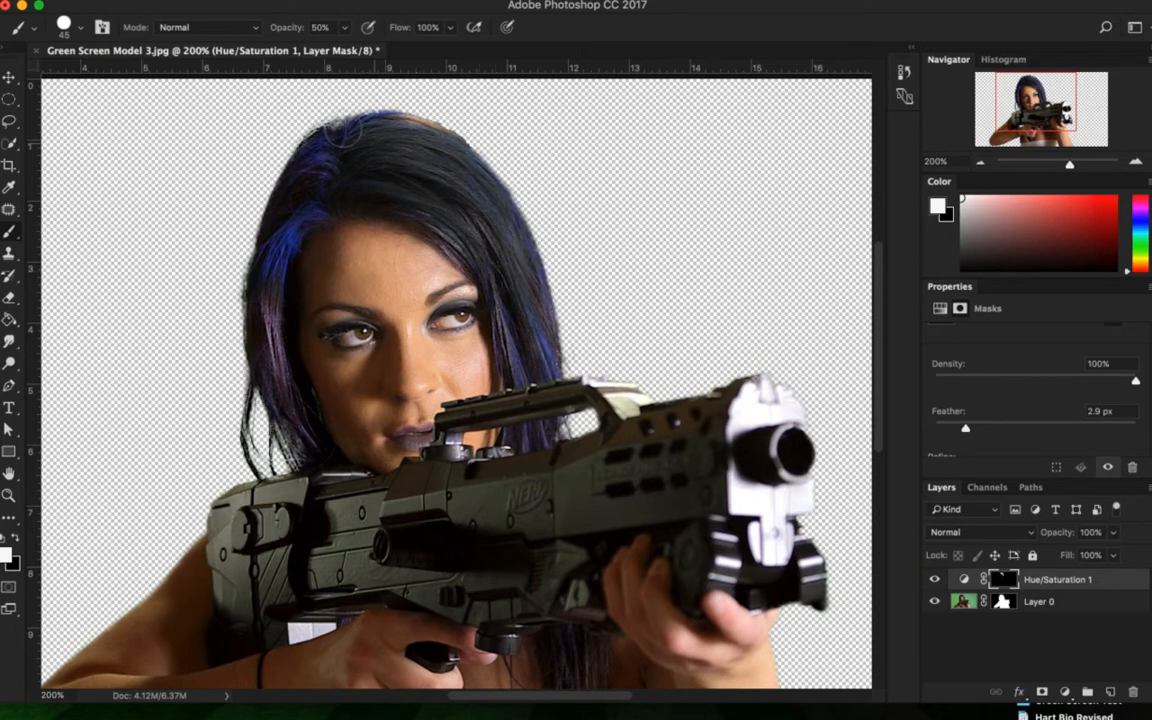
pyautogui.moveTo(288, 160)
pyautogui.mouseDown()
pyautogui.moveTo(258, 257)
pyautogui.moveTo(266, 215)
pyautogui.moveTo(289, 190)
pyautogui.moveTo(252, 333)
pyautogui.moveTo(258, 325)
pyautogui.moveTo(282, 409)
pyautogui.mouseUp()
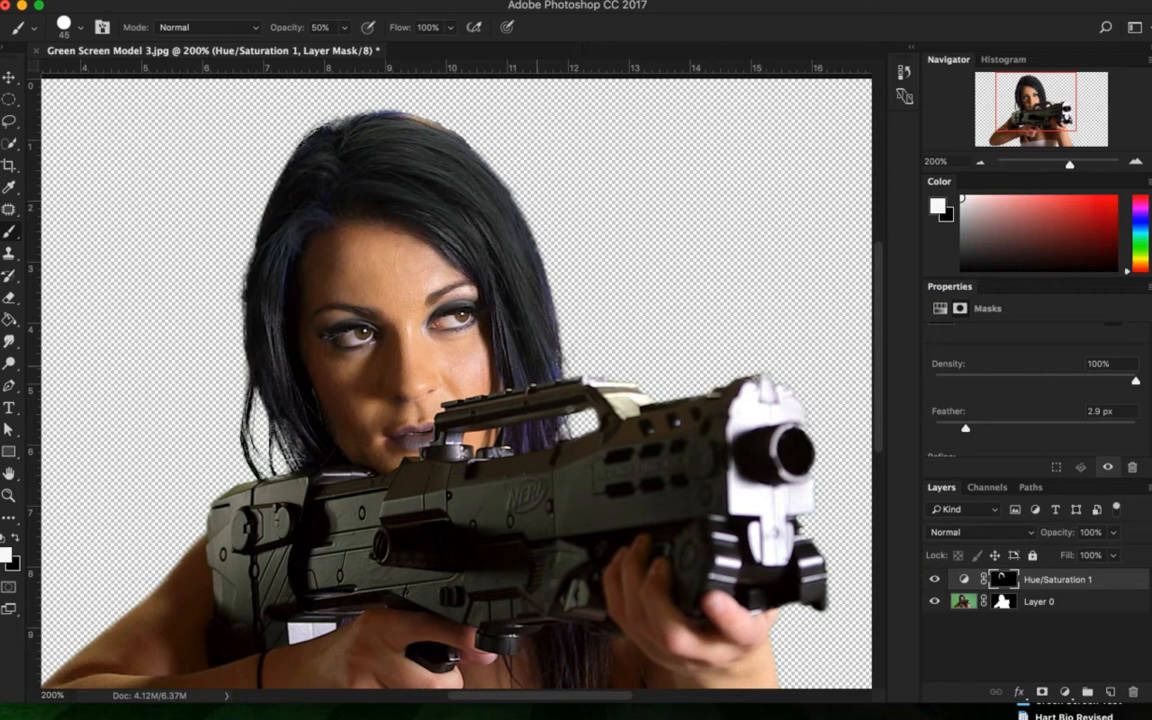
# Step: Reduce the brush size to 30 and paint over the remaining colored strands along the hair's edges and beside the gun
pyautogui.press('[')
pyautogui.press('[')
pyautogui.press('[')
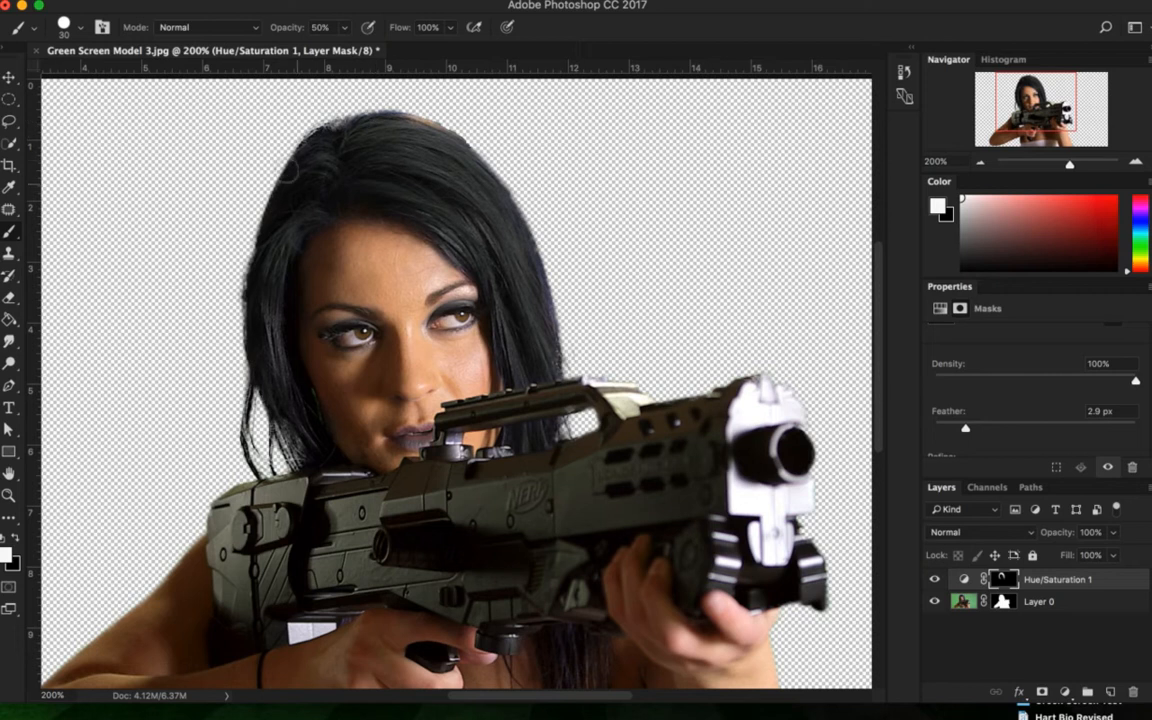
# Step: Compare the model's hair and makeup with the Hue/Saturation layer hidden and shown, both as a whole and close up
pyautogui.press('super+minus')
pyautogui.press('super+minus')
pyautogui.press('super+equal')
pyautogui.press('super+equal')
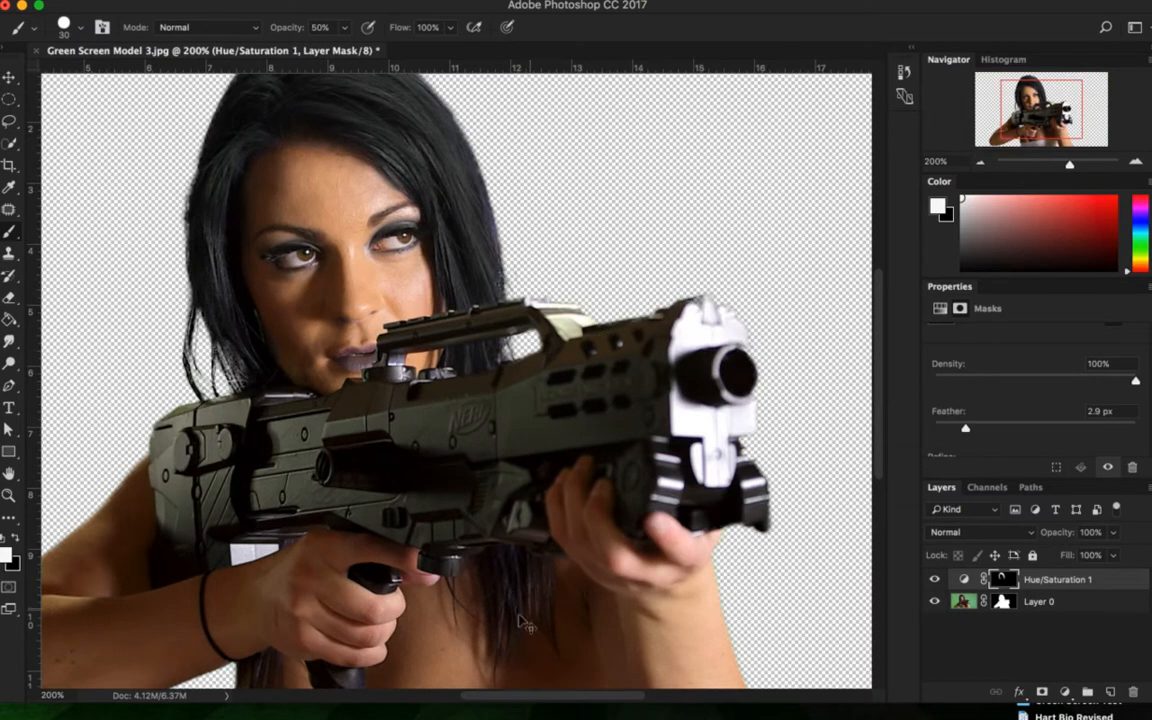
pyautogui.click(932, 579)
pyautogui.press('super+minus')
pyautogui.press('super+minus')
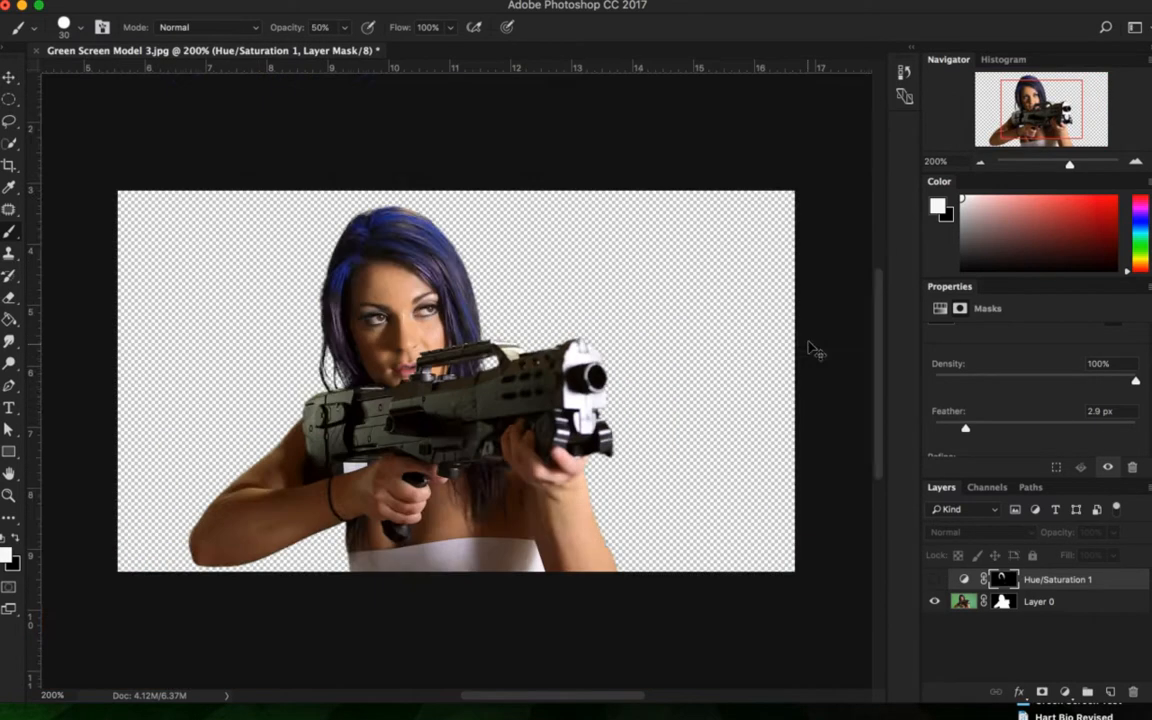
pyautogui.press('super+plus')
pyautogui.press('super+plus')
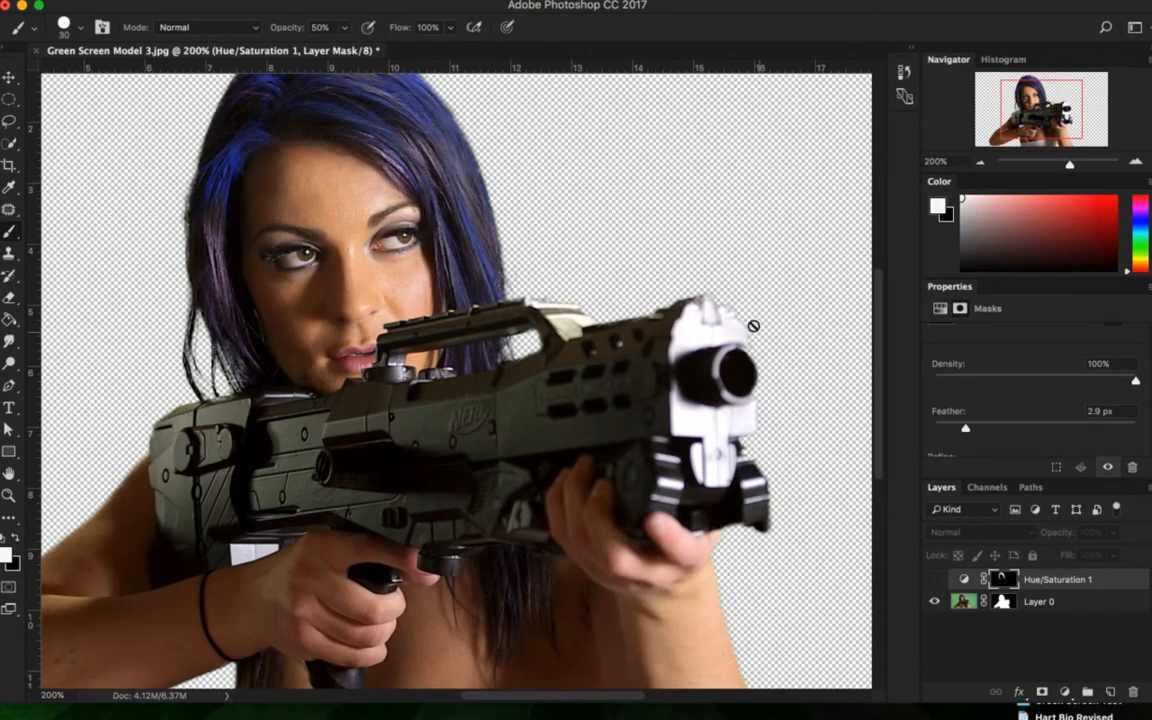
pyautogui.hscroll(-3, 737, 337)
pyautogui.scroll(1, 737, 337)
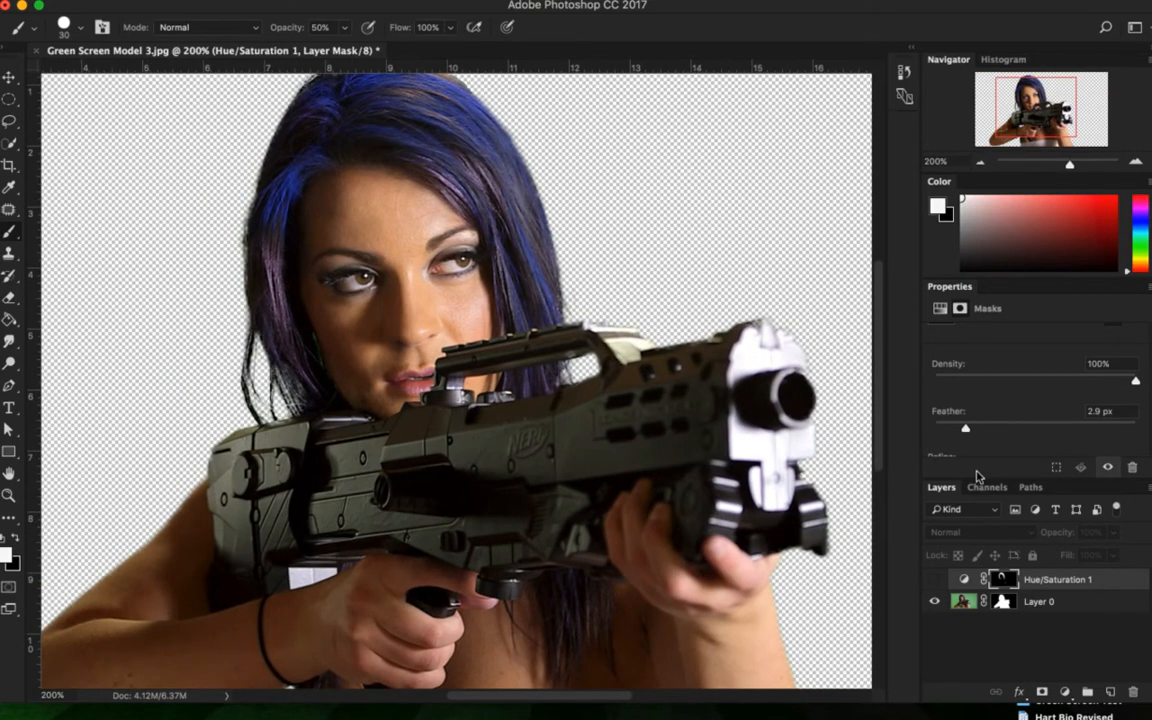
pyautogui.click(933, 580)
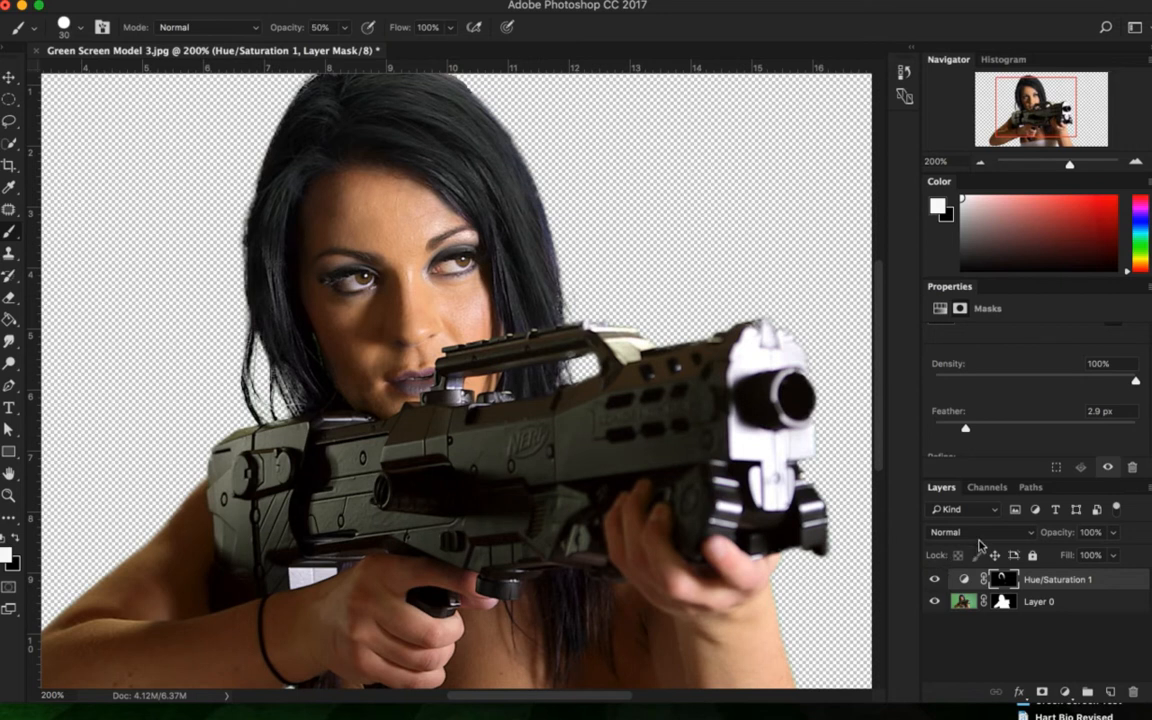
pyautogui.hscroll(-4, 660, 375)
pyautogui.scroll(3, 660, 375)
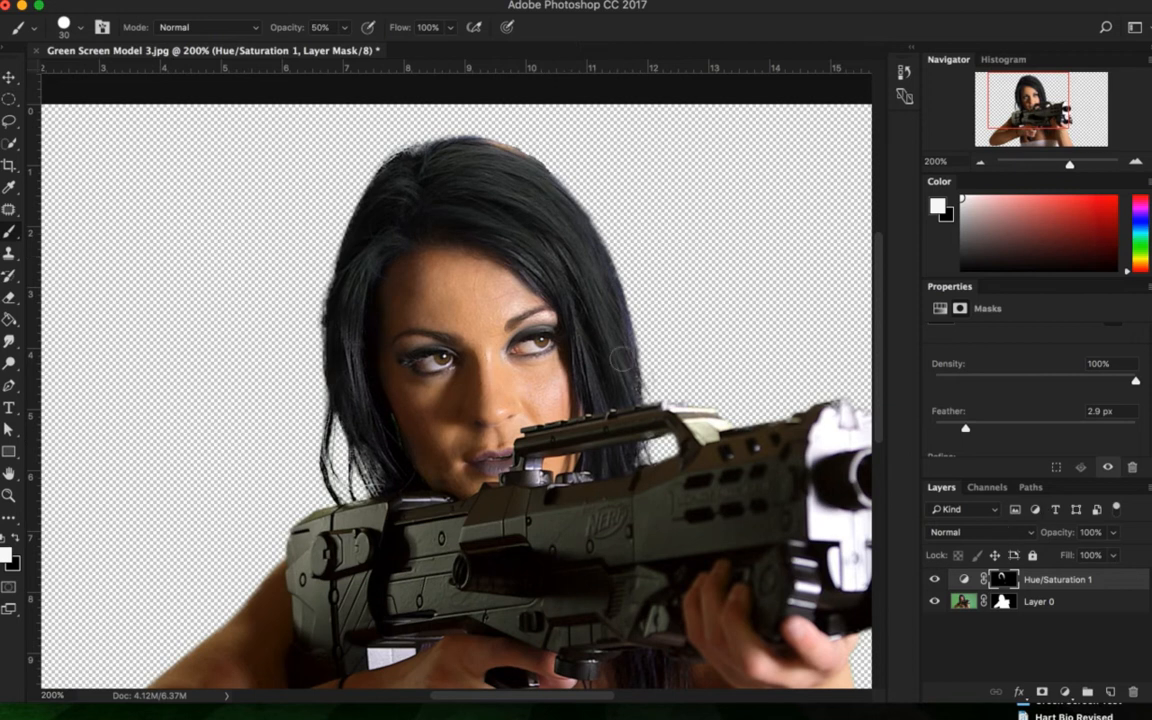
pyautogui.scroll(2, 663, 370)
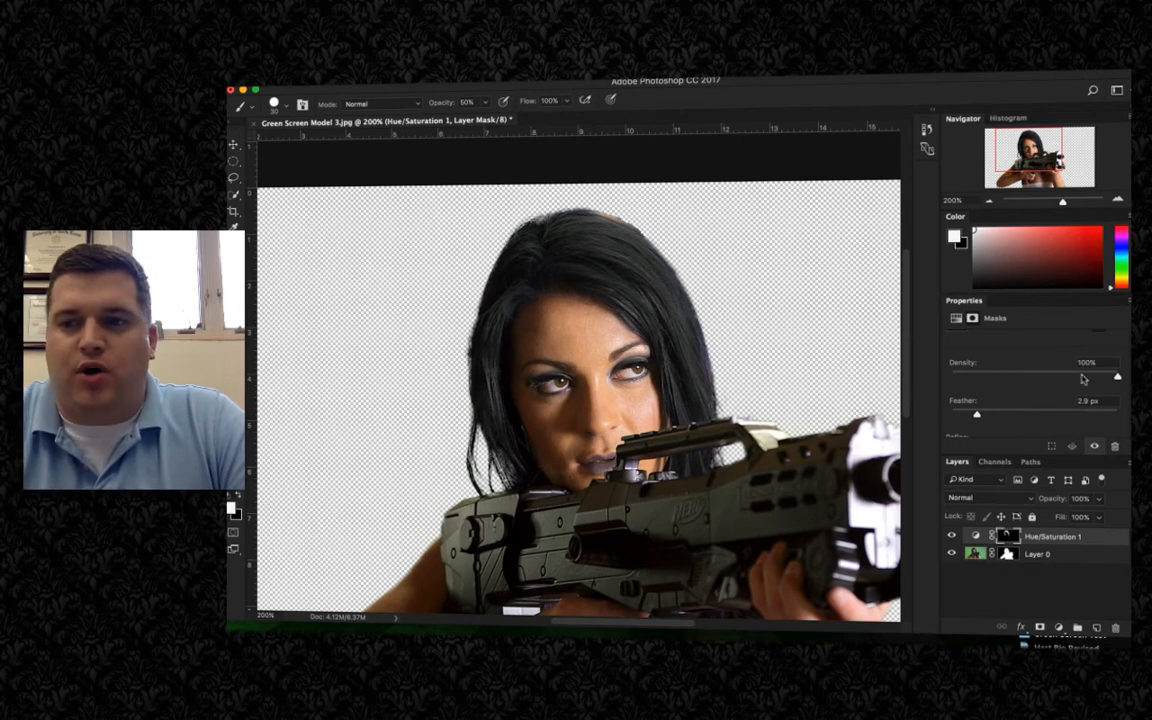
pyautogui.scroll(-3, 990, 381)
pyautogui.scroll(3, 990, 377)
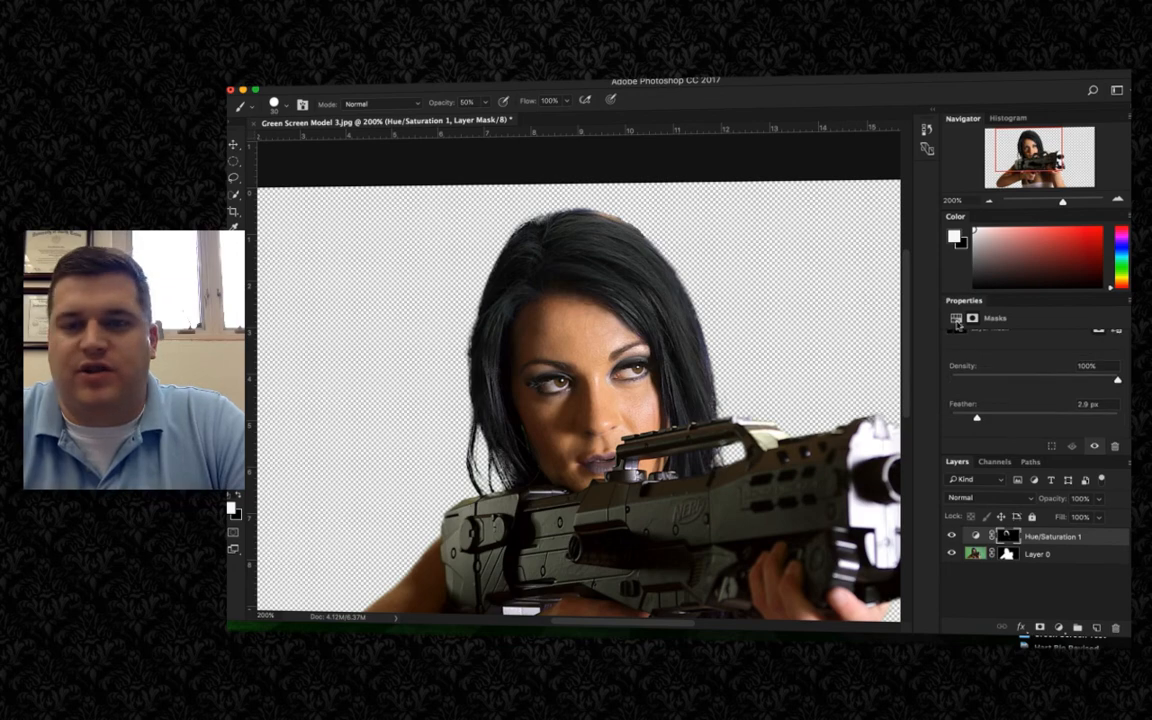